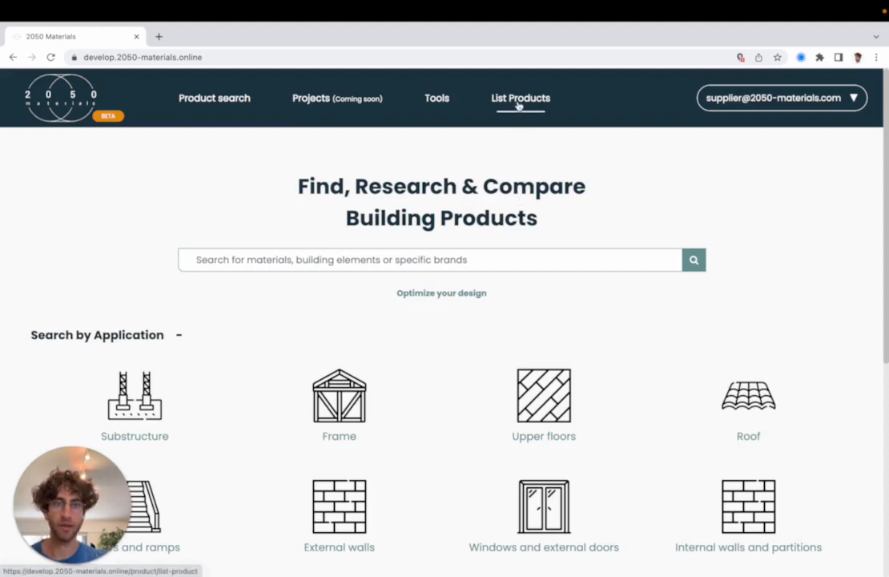
- Go to the product listing page, expand its FAQs and start a new product listing
{"action": "left_click", "coordinate": [520, 105]}
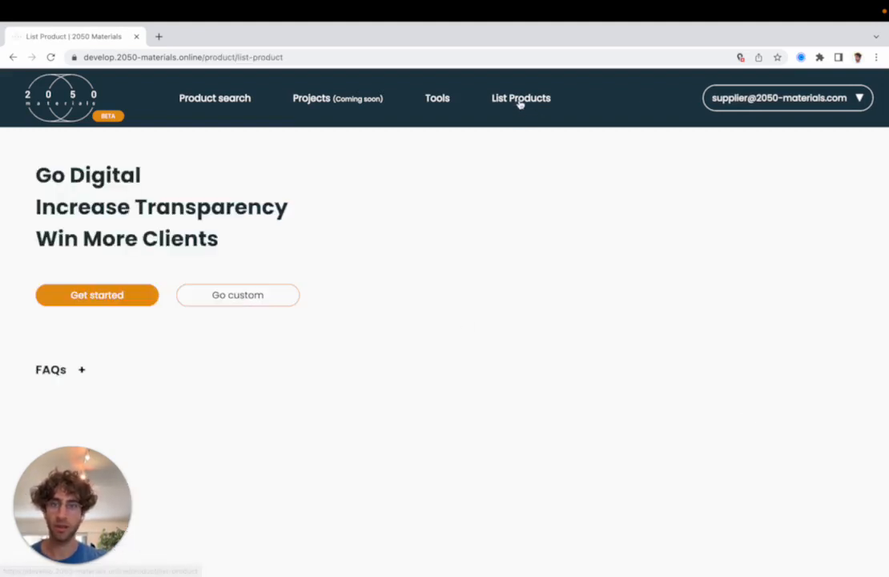
{"action": "left_click", "coordinate": [70, 372]}
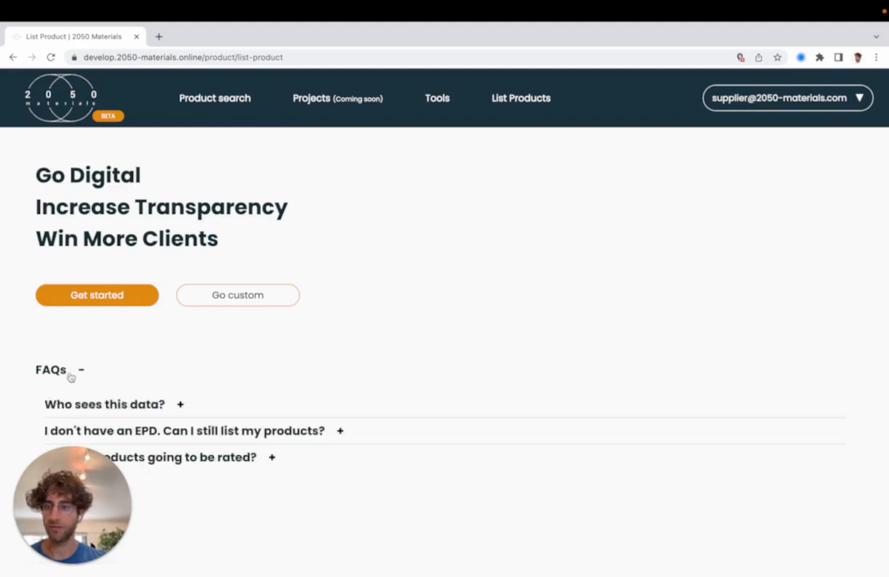
{"action": "left_click_drag", "start_coordinate": [56, 490], "coordinate": [841, 486]}
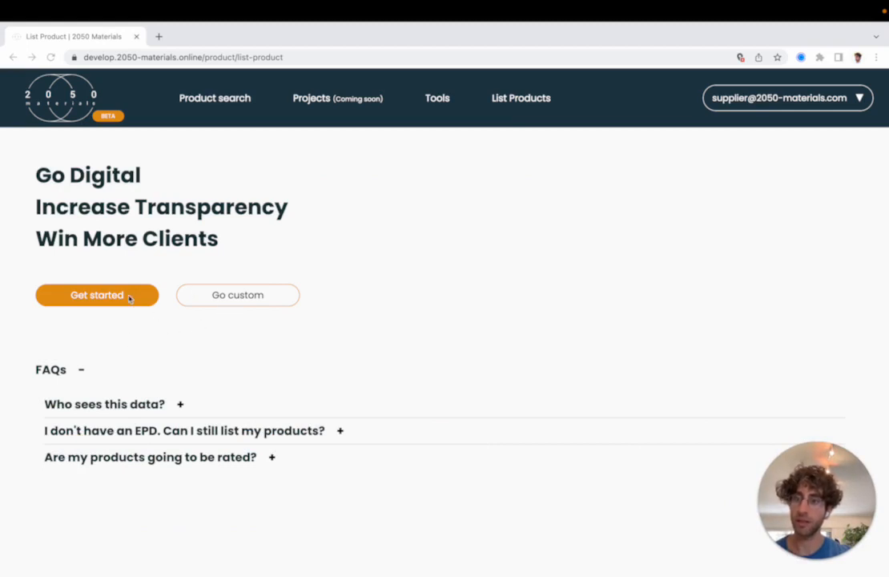
{"action": "left_click", "coordinate": [99, 295]}
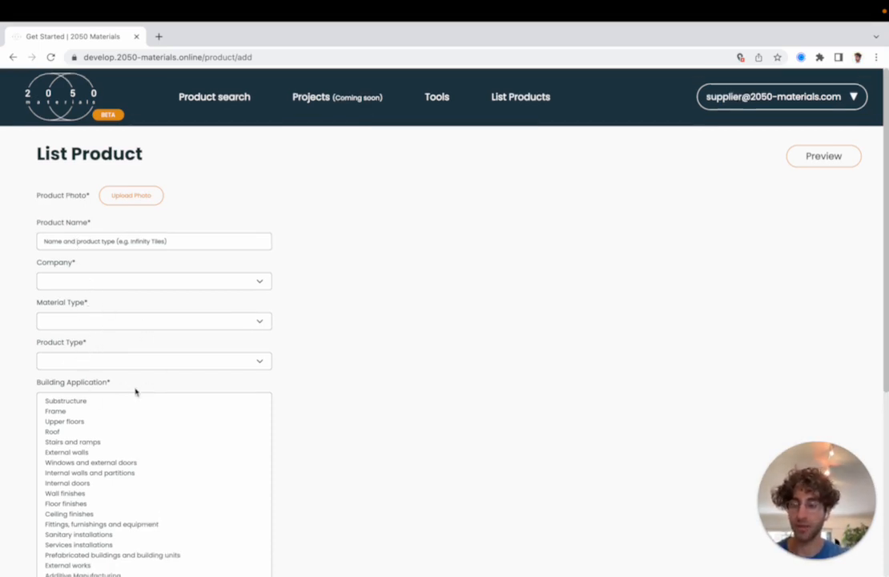
- Upload cork_brick.jpeg from the Downloads folder as the product photo
{"action": "scroll", "coordinate": [135, 390], "scroll_direction": "down", "scroll_amount": 2}
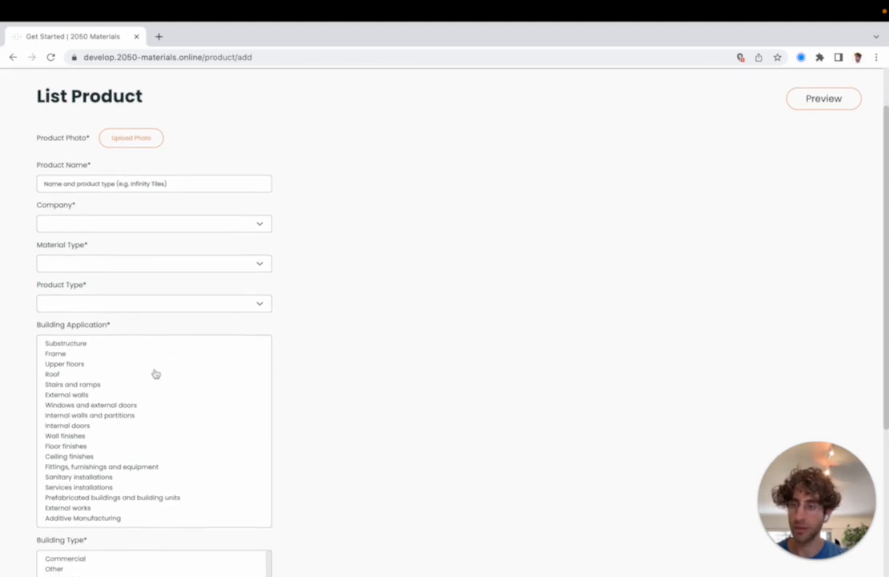
{"action": "scroll", "coordinate": [155, 373], "scroll_direction": "down", "scroll_amount": 5}
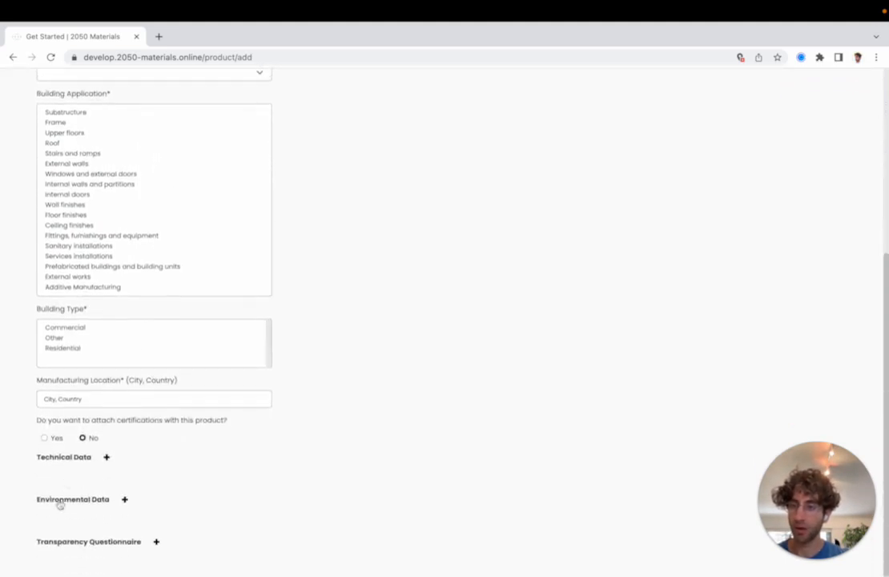
{"action": "scroll", "coordinate": [107, 521], "scroll_direction": "up", "scroll_amount": 5}
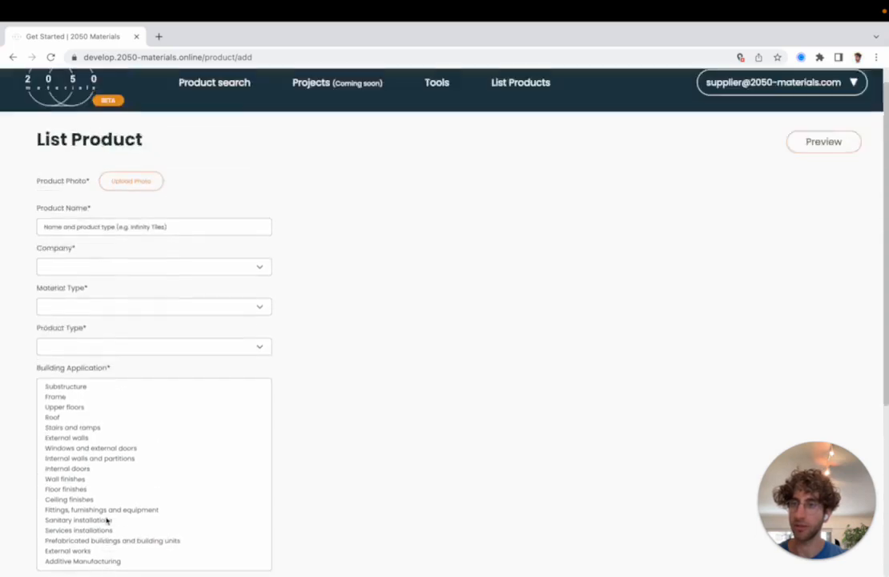
{"action": "left_click", "coordinate": [132, 198]}
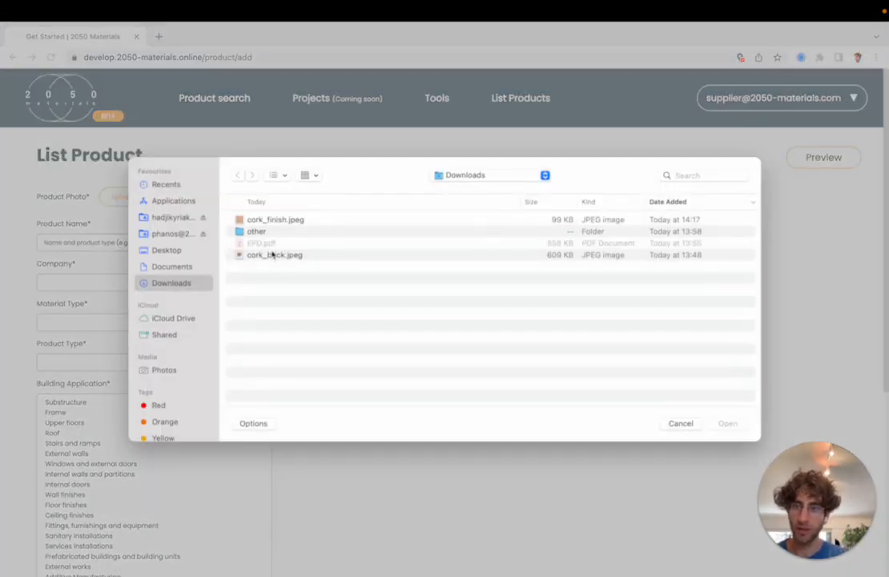
{"action": "double_click", "coordinate": [273, 254]}
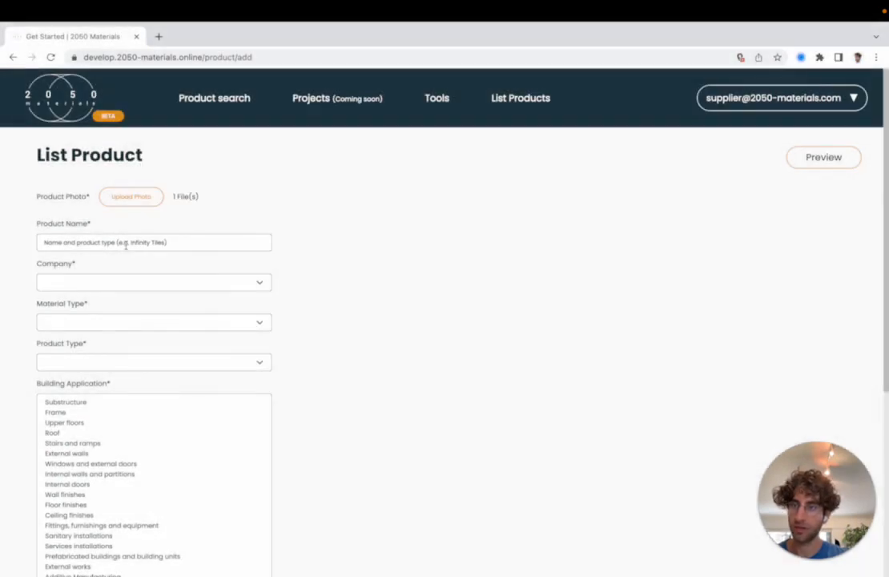
- Name the product "Cork bricks for furniture" and set its company to Test Cork Manufacturer
{"action": "left_click", "coordinate": [126, 247]}
{"action": "type", "text": "Cork"}
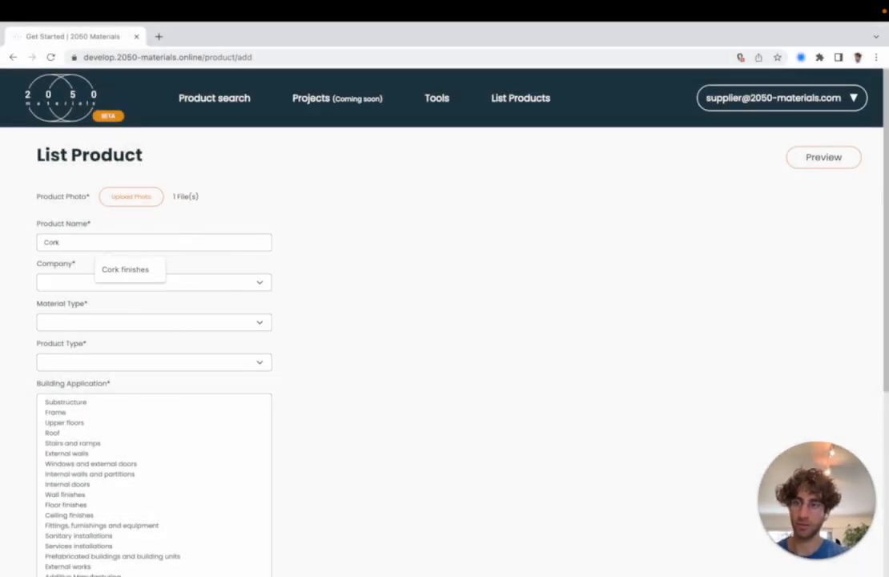
{"action": "type", "text": " bricks for furniture"}
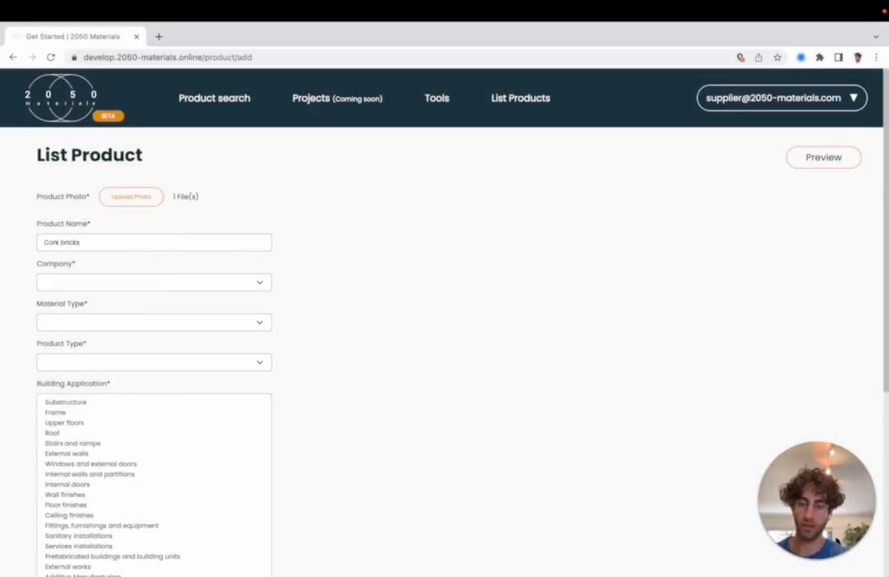
{"action": "left_click", "coordinate": [125, 285]}
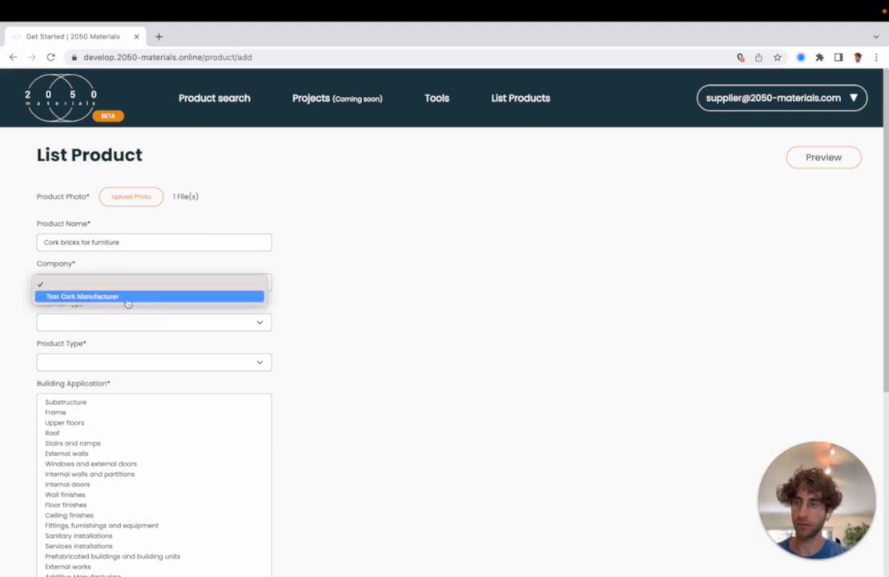
{"action": "left_click", "coordinate": [126, 297]}
- Set the material type to Cork and the product type to FF&E
{"action": "left_click", "coordinate": [121, 325]}
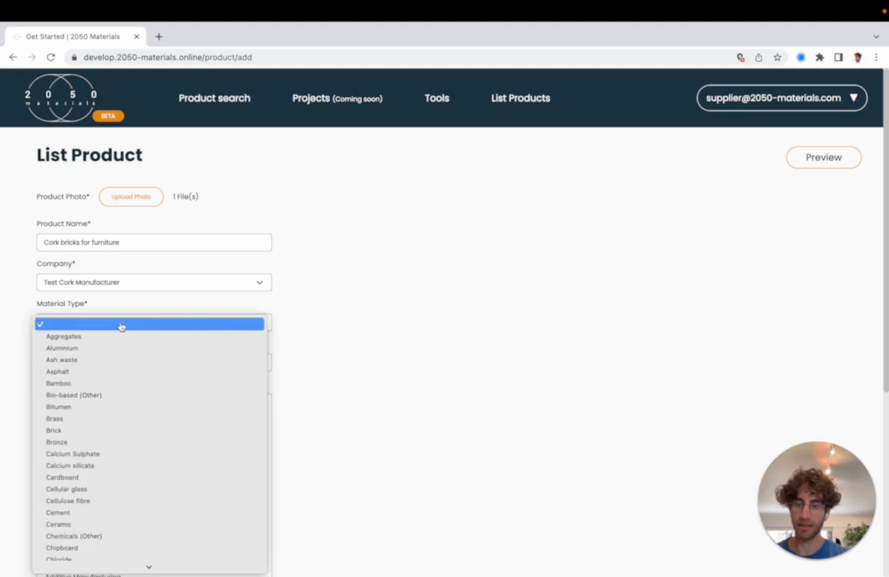
{"action": "type", "text": "cork"}
{"action": "key", "text": "Return"}
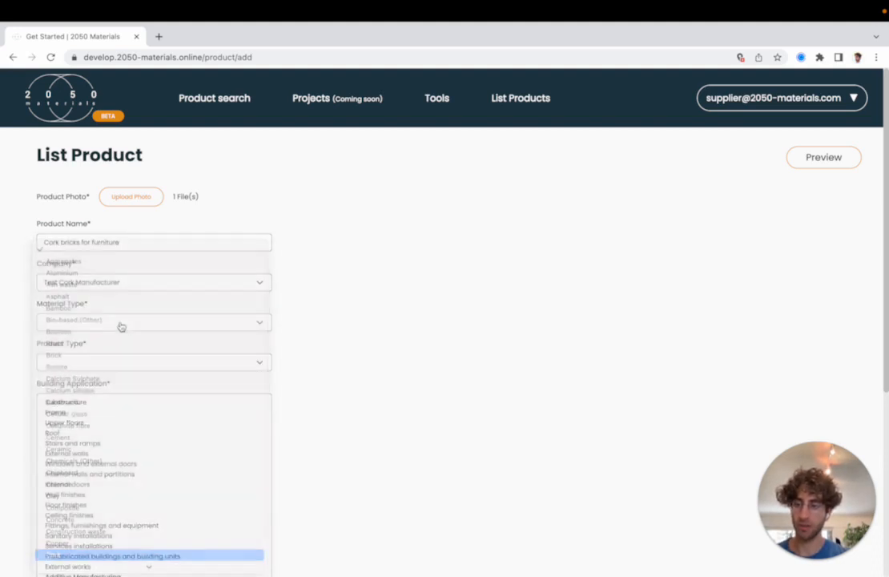
{"action": "left_click", "coordinate": [110, 367]}
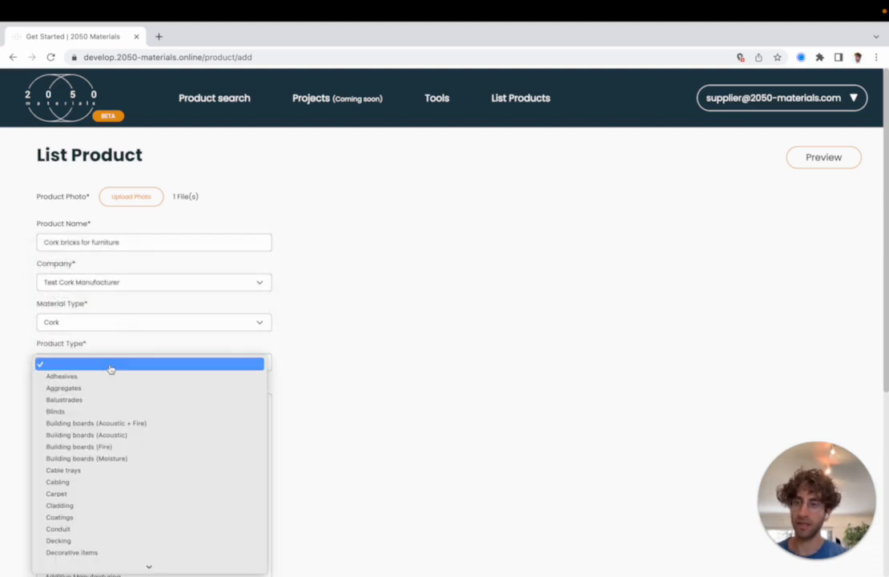
{"action": "key", "text": "f"}
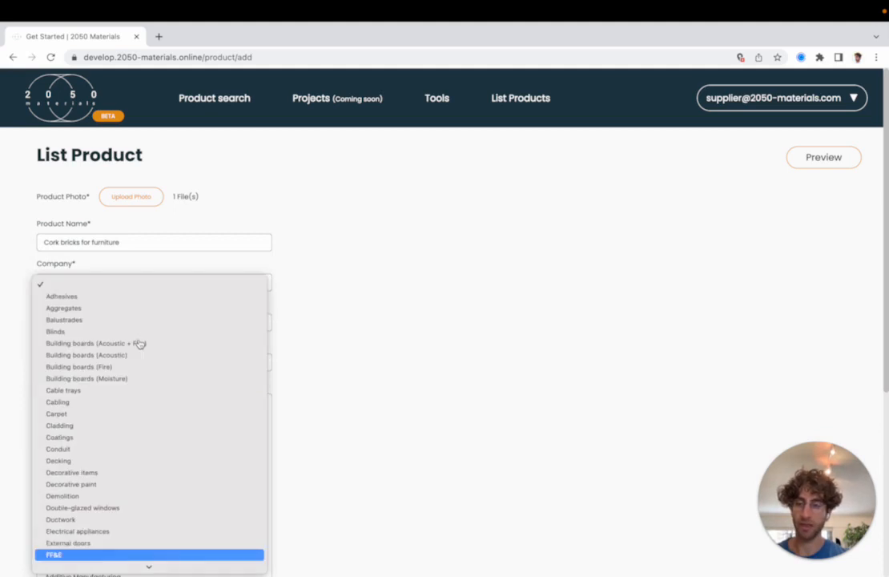
{"action": "left_click", "coordinate": [95, 555]}
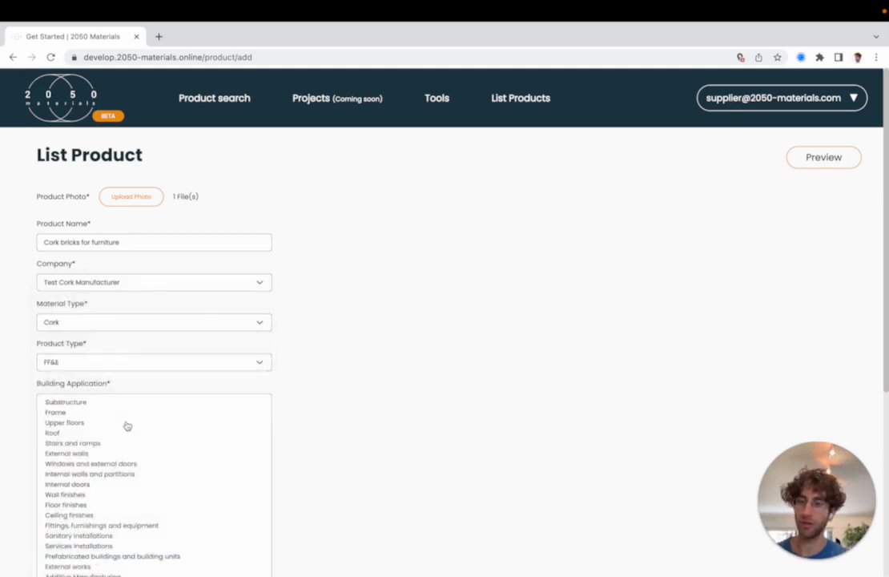
- Choose Fittings, furnishings and equipment as the building application, and both Residential and Commercial as building types
{"action": "scroll", "coordinate": [112, 369], "scroll_direction": "down", "scroll_amount": 3}
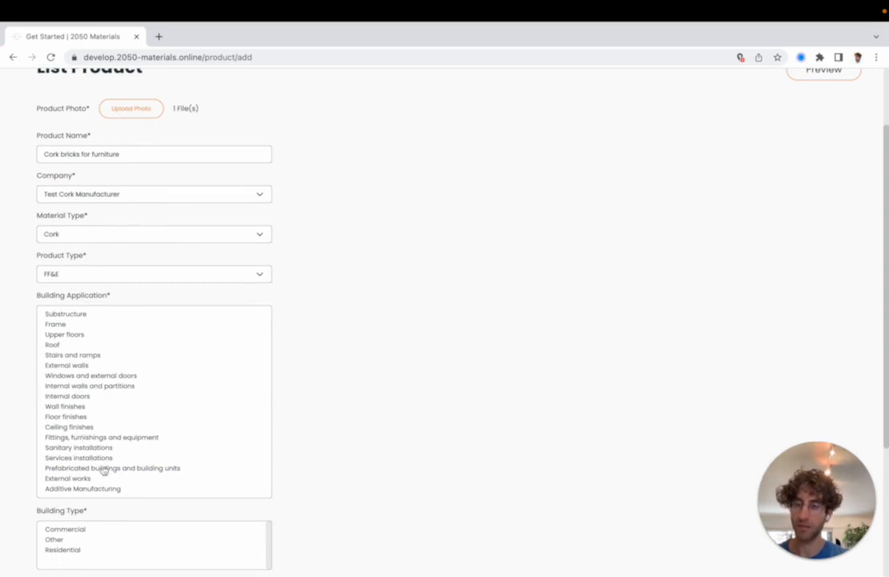
{"action": "left_click", "coordinate": [98, 438]}
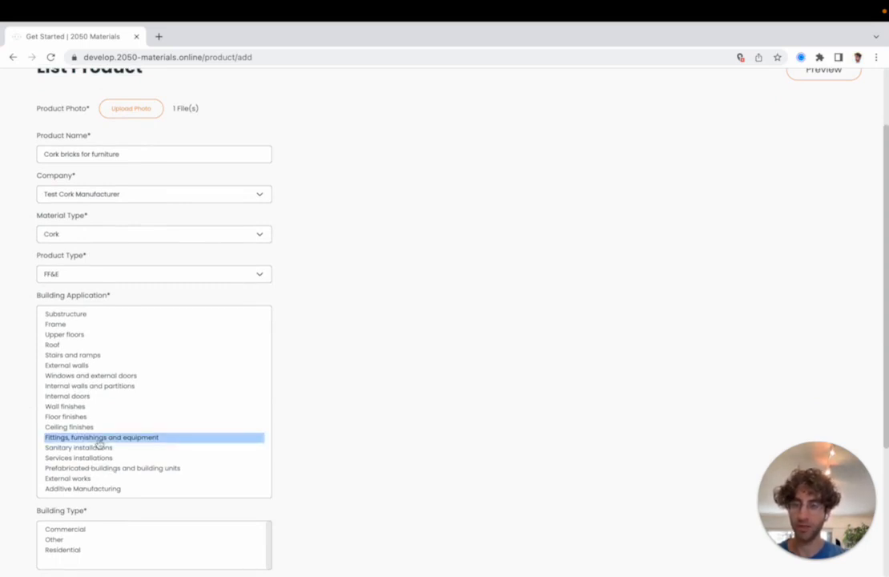
{"action": "scroll", "coordinate": [100, 445], "scroll_direction": "down", "scroll_amount": 4}
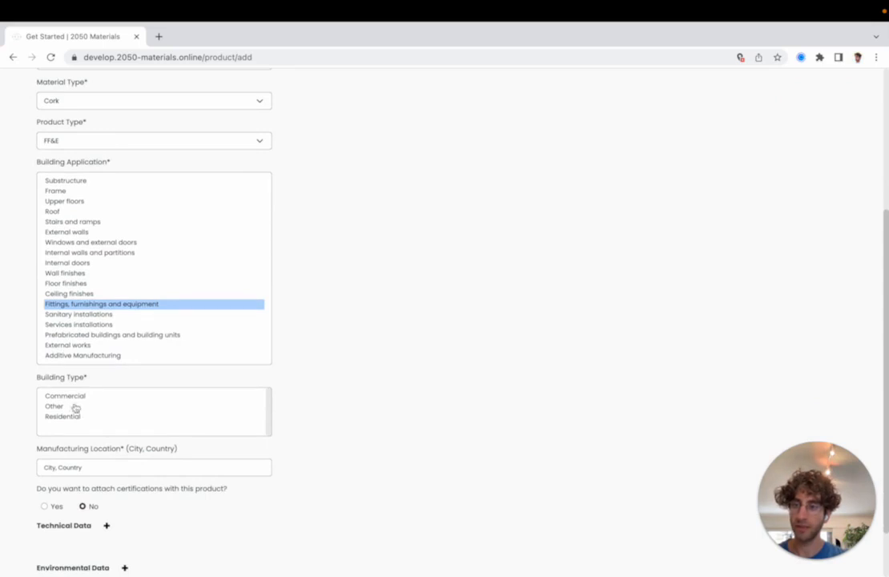
{"action": "left_click", "coordinate": [73, 417]}
{"action": "left_click", "coordinate": [76, 397], "text": "super"}
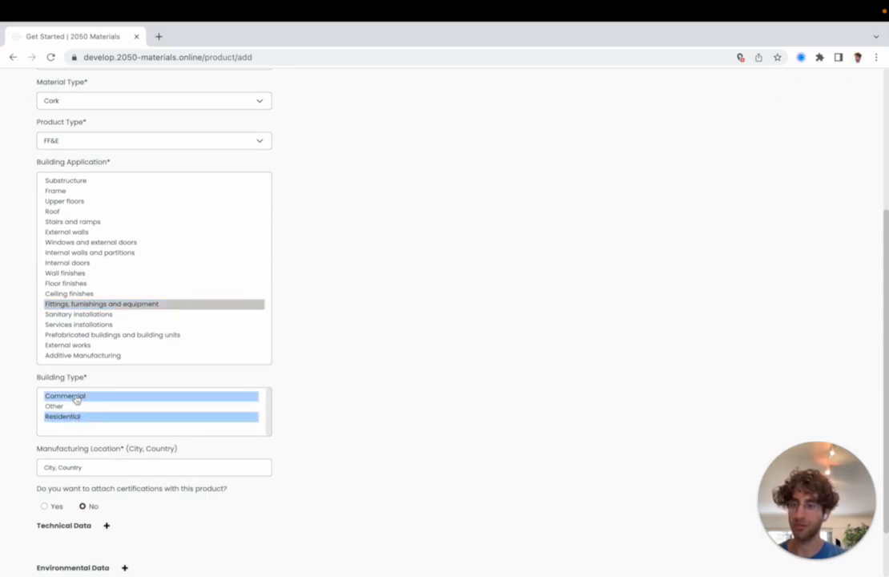
- Set the manufacturing location to the suggested place Porto, Portugal
{"action": "left_click", "coordinate": [115, 466]}
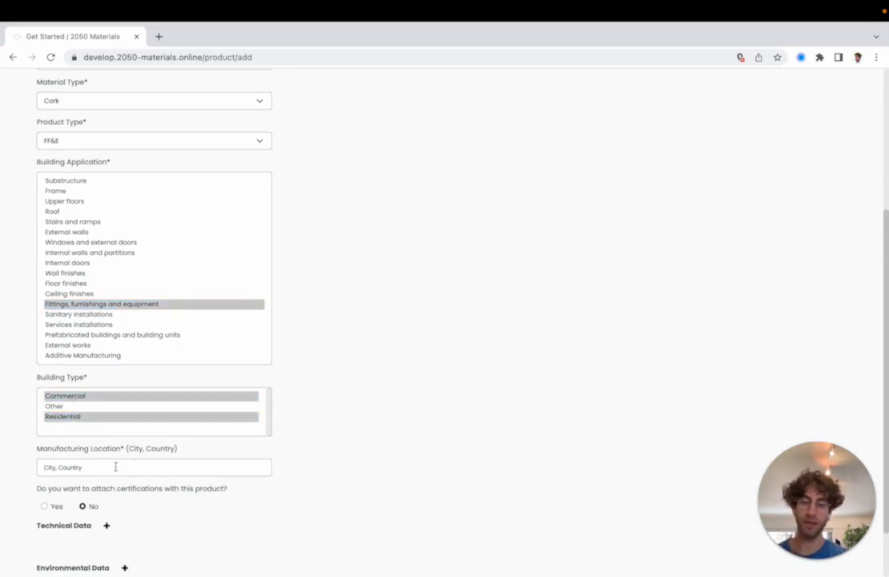
{"action": "type", "text": "porto"}
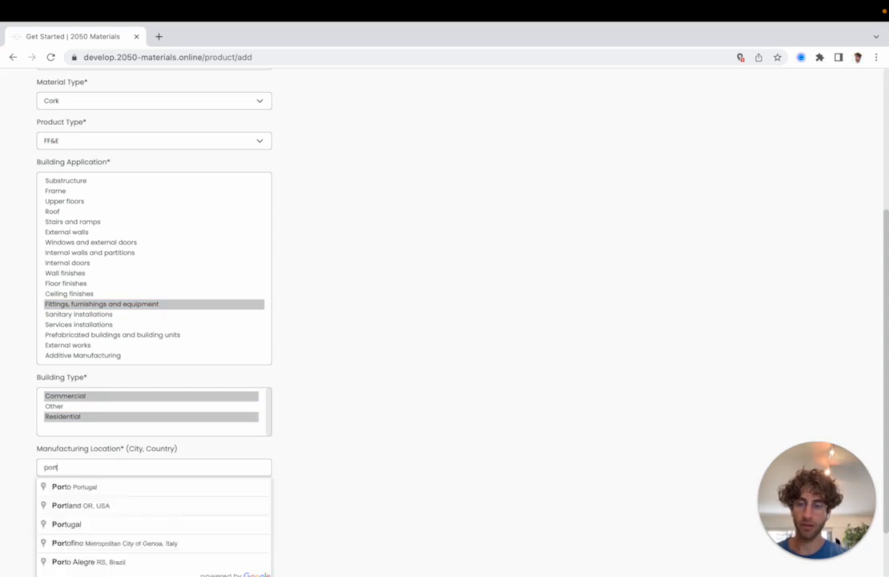
{"action": "left_click", "coordinate": [115, 487]}
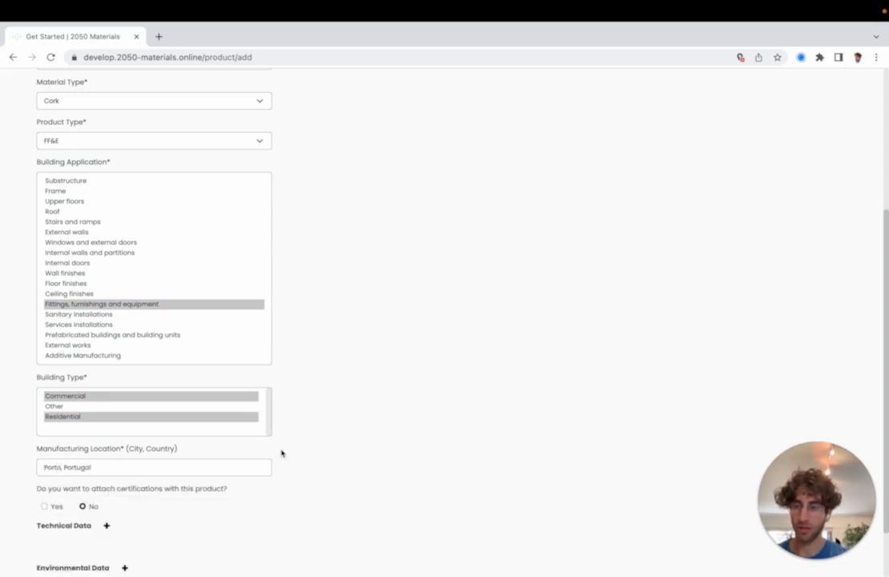
- Choose to attach certifications, set the certification type to EPD and upload EPD.pdf for it
{"action": "scroll", "coordinate": [282, 452], "scroll_direction": "down", "scroll_amount": 2}
{"action": "left_click", "coordinate": [55, 438]}
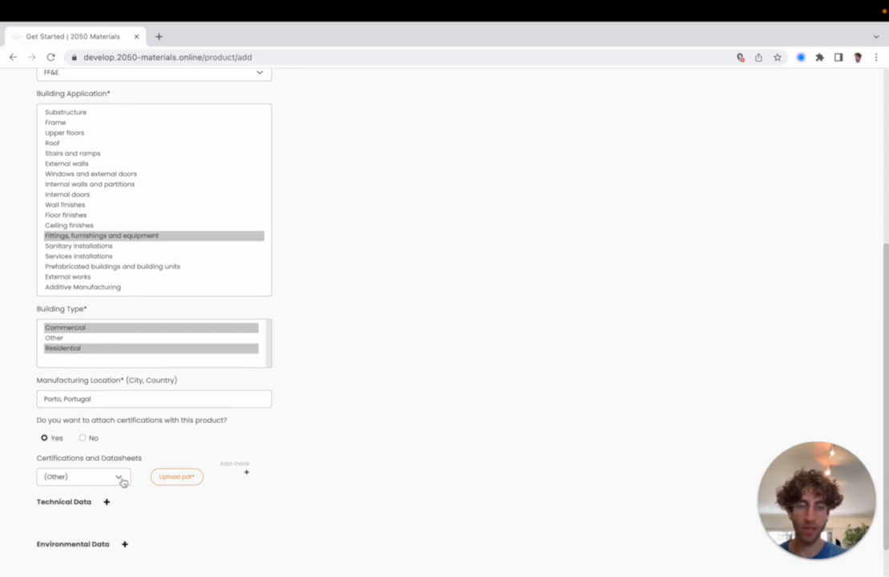
{"action": "scroll", "coordinate": [122, 481], "scroll_direction": "down", "scroll_amount": 1}
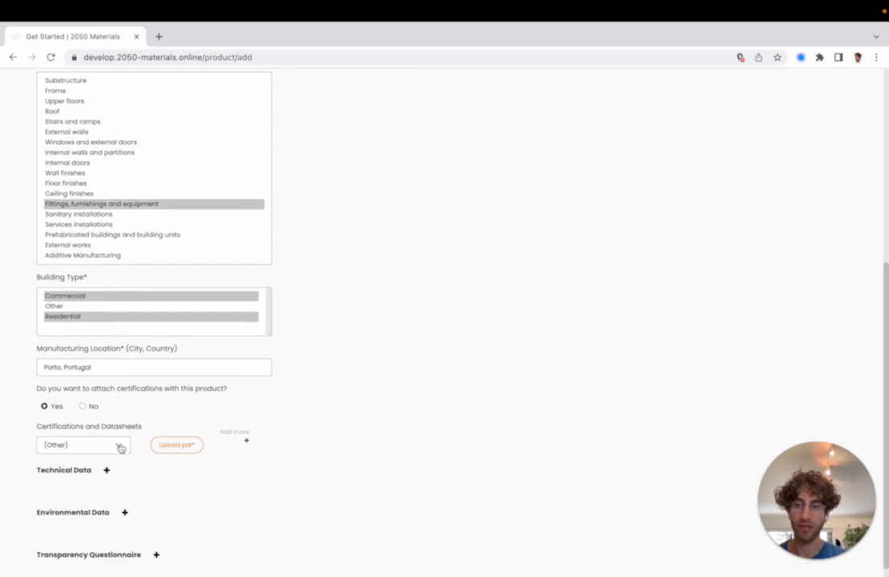
{"action": "left_click", "coordinate": [120, 448]}
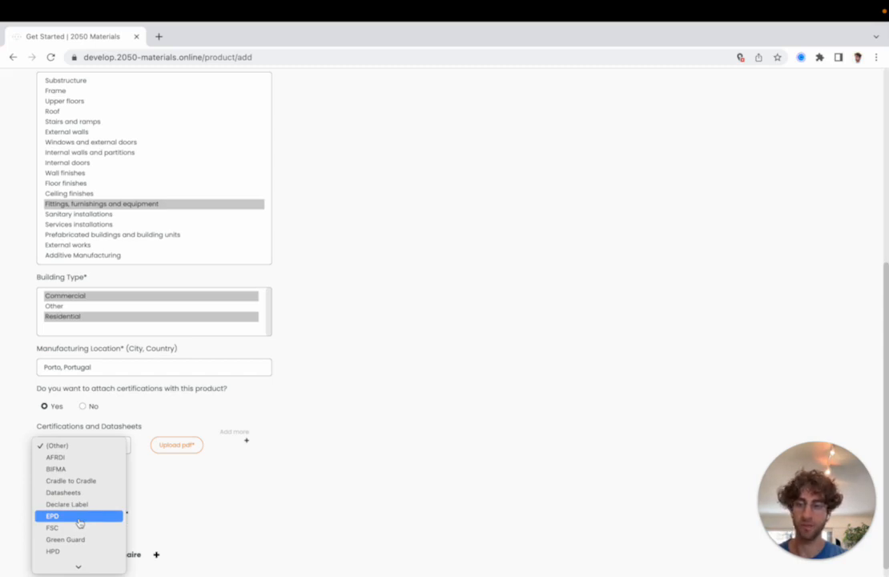
{"action": "left_click", "coordinate": [79, 517]}
{"action": "left_click", "coordinate": [180, 449]}
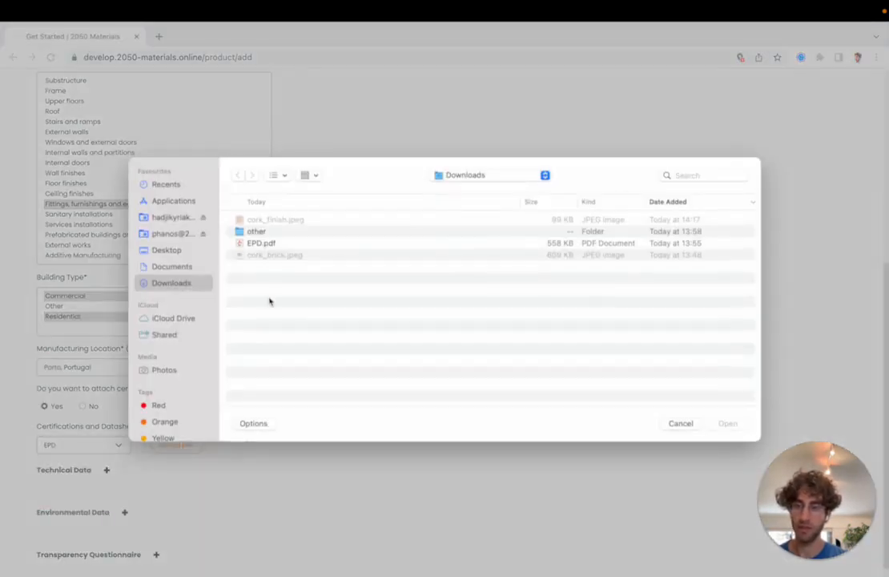
{"action": "left_click", "coordinate": [261, 245]}
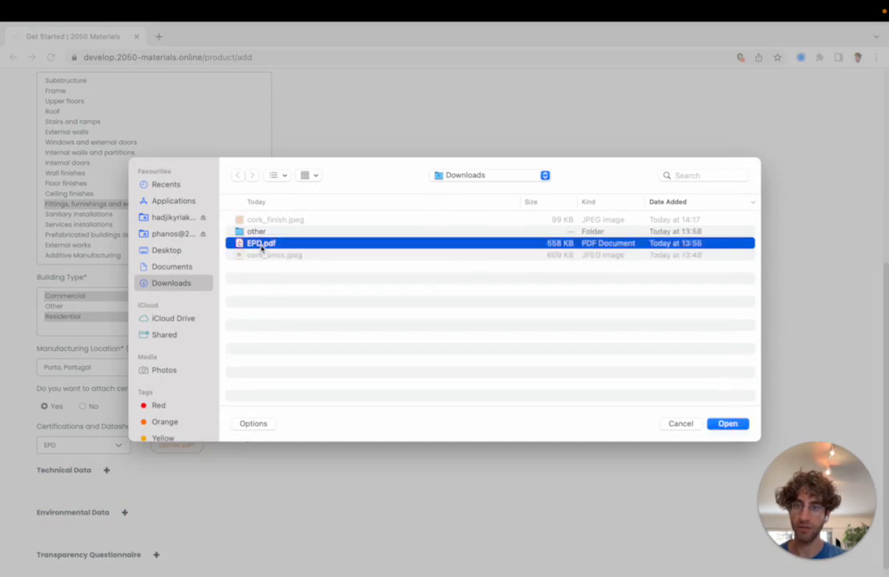
{"action": "double_click", "coordinate": [261, 244]}
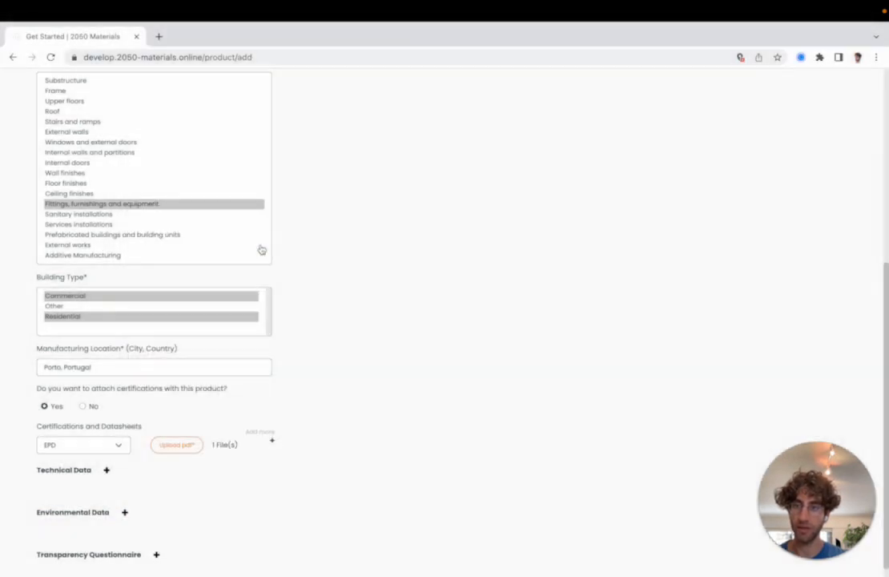
- Expand the technical data section and enter "100-120 EUR per m3" as the price range
{"action": "scroll", "coordinate": [100, 470], "scroll_direction": "down", "scroll_amount": 1}
{"action": "left_click", "coordinate": [85, 461]}
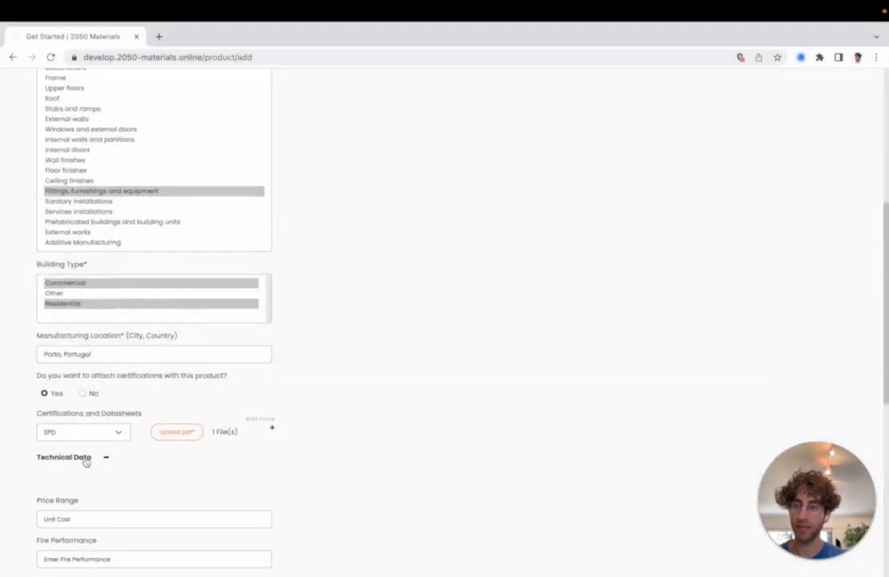
{"action": "scroll", "coordinate": [85, 461], "scroll_direction": "down", "scroll_amount": 3}
{"action": "scroll", "coordinate": [86, 462], "scroll_direction": "down", "scroll_amount": 1}
{"action": "left_click", "coordinate": [98, 380]}
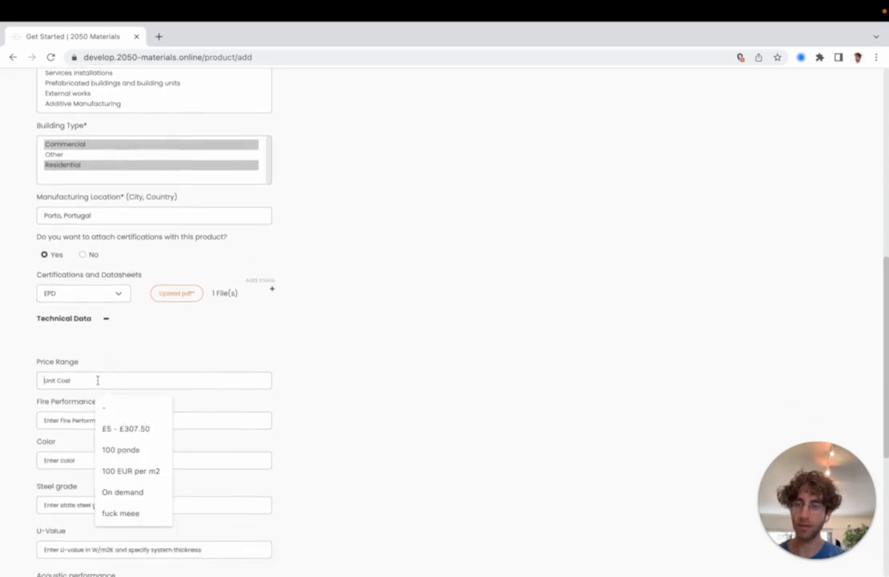
{"action": "type", "text": "10"}
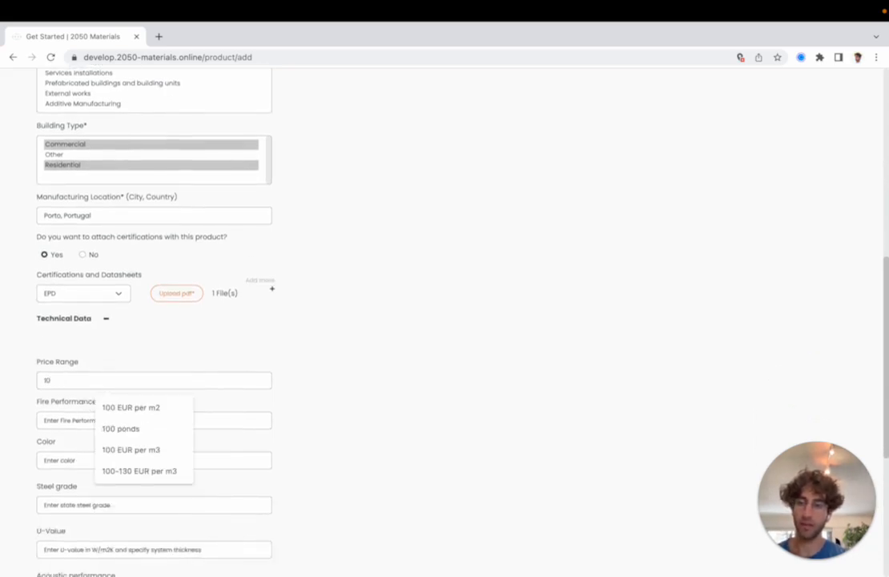
{"action": "type", "text": "0-120 EUR per m3"}
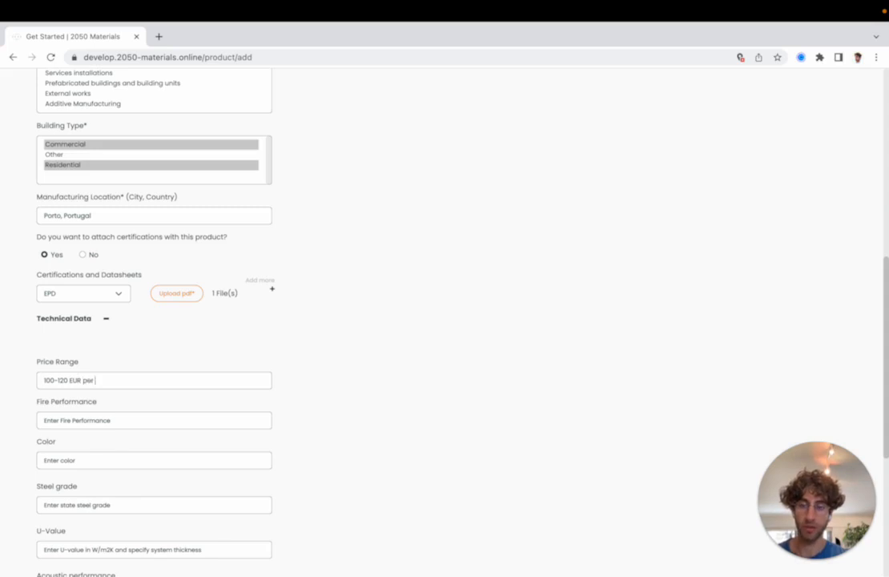
- Set the fire performance to C1 and the warranty to 3 years in the technical data
{"action": "left_click", "coordinate": [77, 421]}
{"action": "type", "text": "C"}
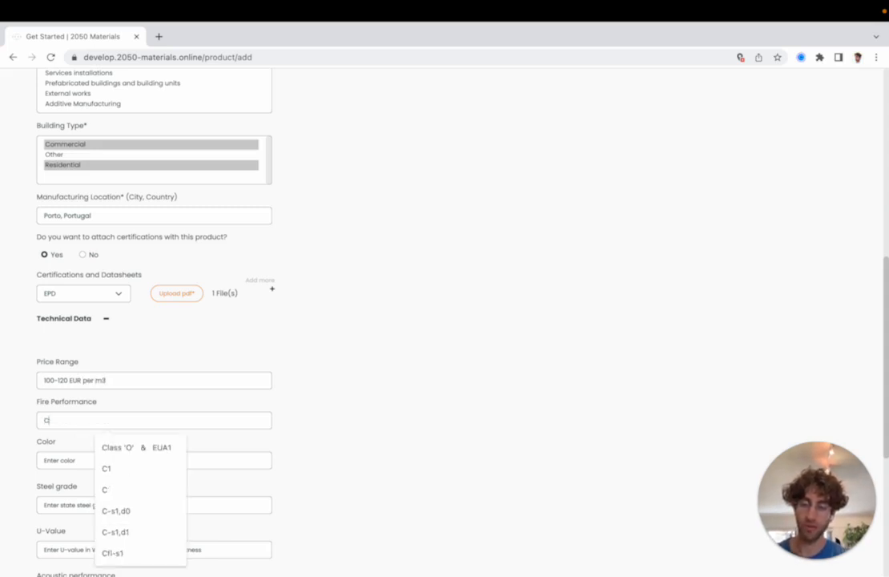
{"action": "left_click", "coordinate": [107, 469]}
{"action": "scroll", "coordinate": [117, 477], "scroll_direction": "down", "scroll_amount": 3}
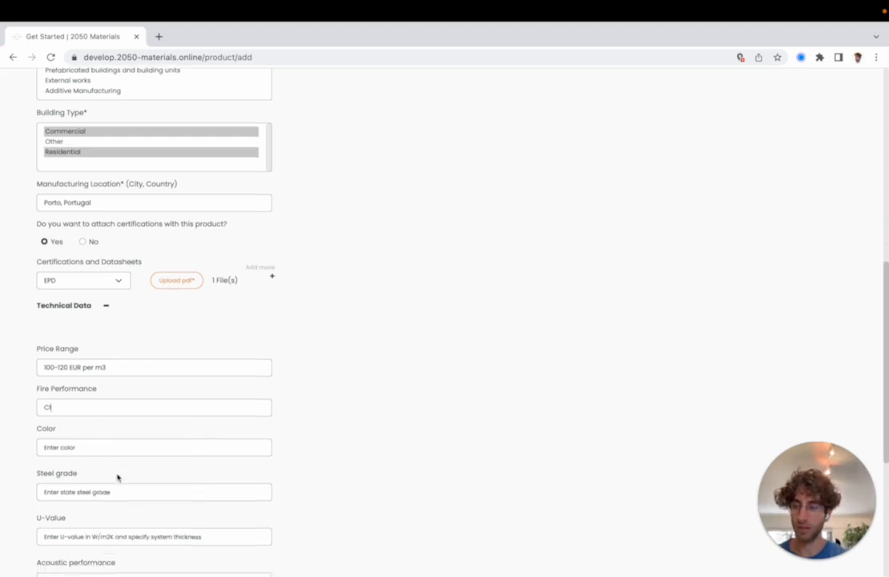
{"action": "scroll", "coordinate": [110, 434], "scroll_direction": "down", "scroll_amount": 2}
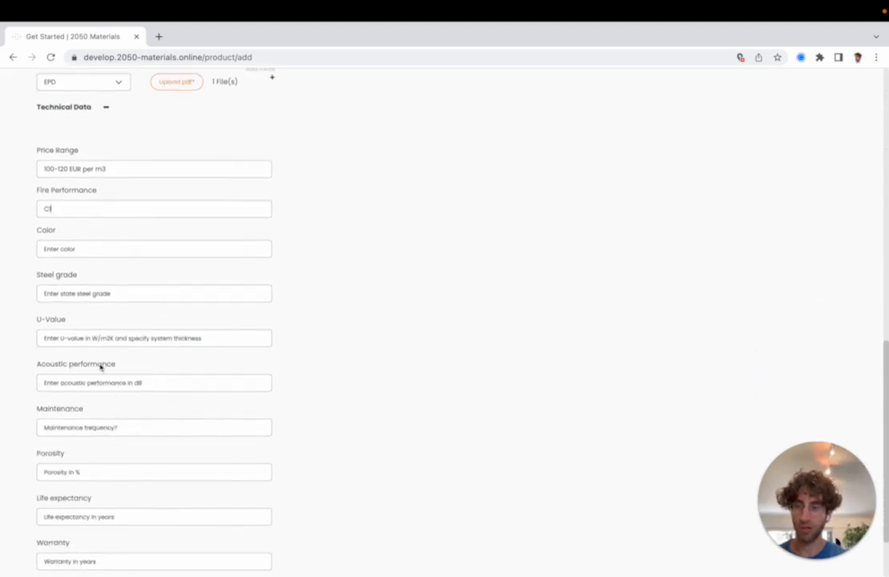
{"action": "scroll", "coordinate": [114, 506], "scroll_direction": "down", "scroll_amount": 2}
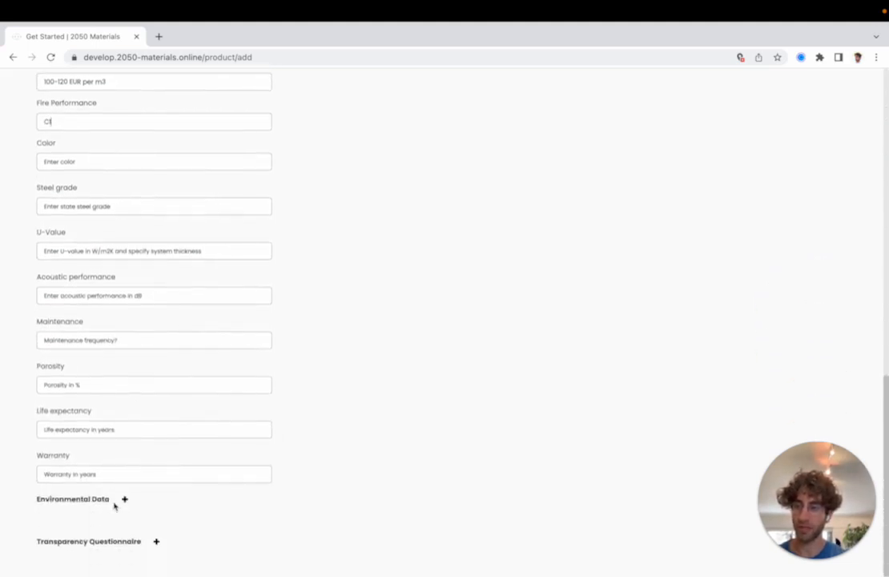
{"action": "left_click", "coordinate": [76, 473]}
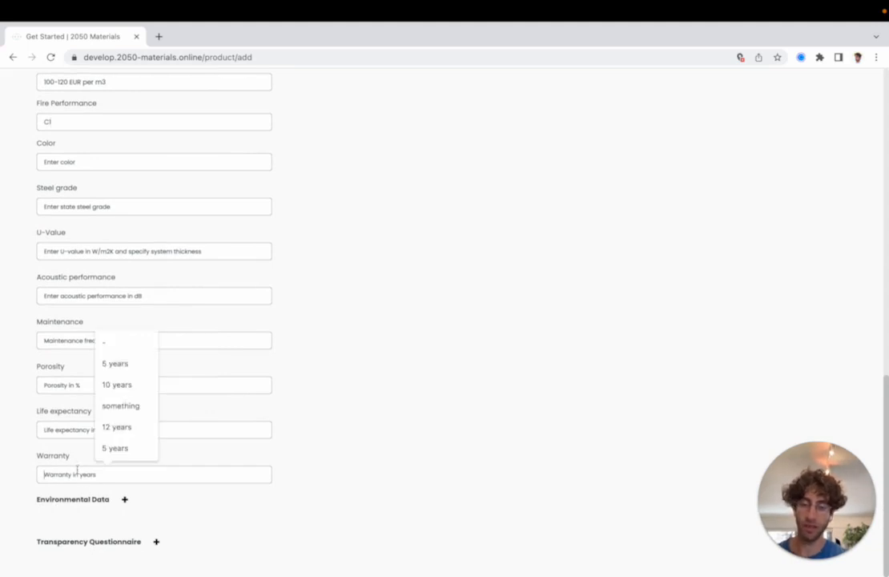
{"action": "type", "text": "3 years"}
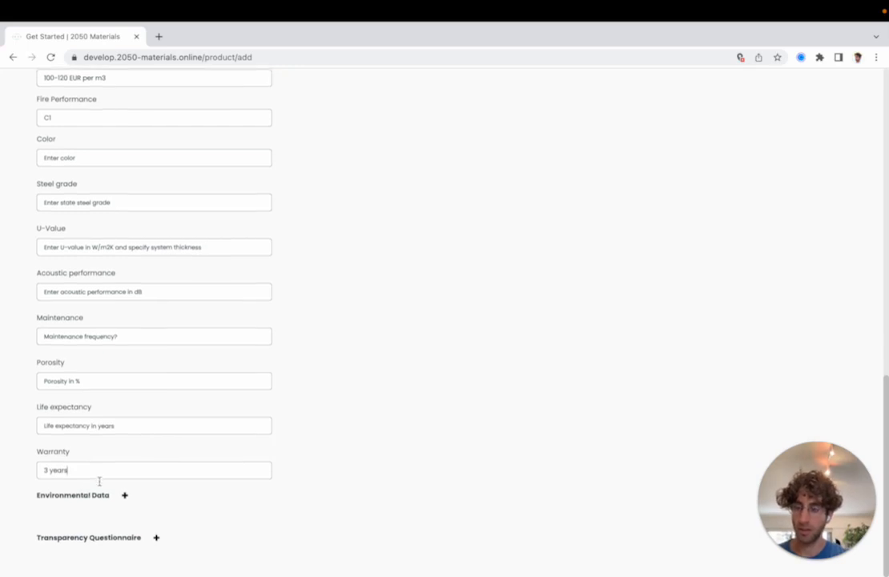
- Expand the environmental data section and enter EPD as its data source
{"action": "left_click", "coordinate": [86, 500]}
{"action": "scroll", "coordinate": [86, 505], "scroll_direction": "down", "scroll_amount": 3}
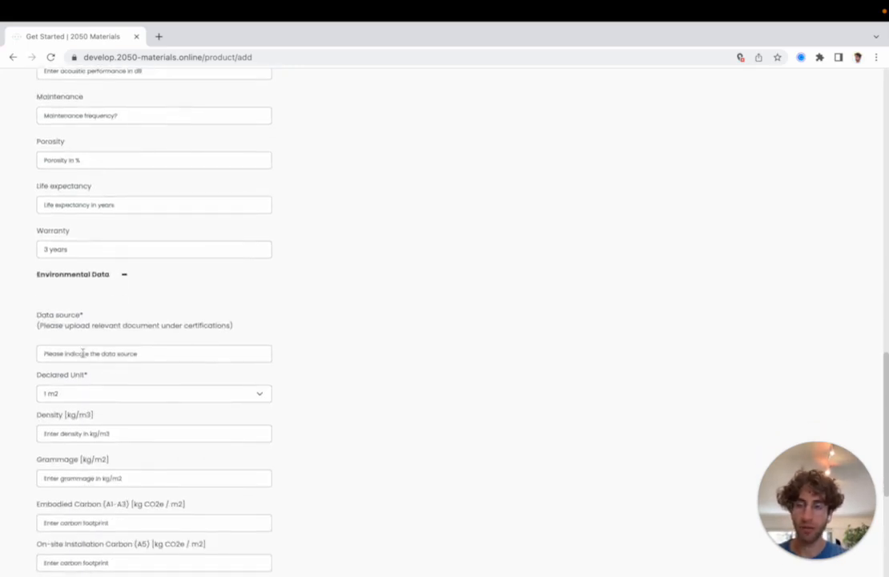
{"action": "scroll", "coordinate": [83, 353], "scroll_direction": "down", "scroll_amount": 1}
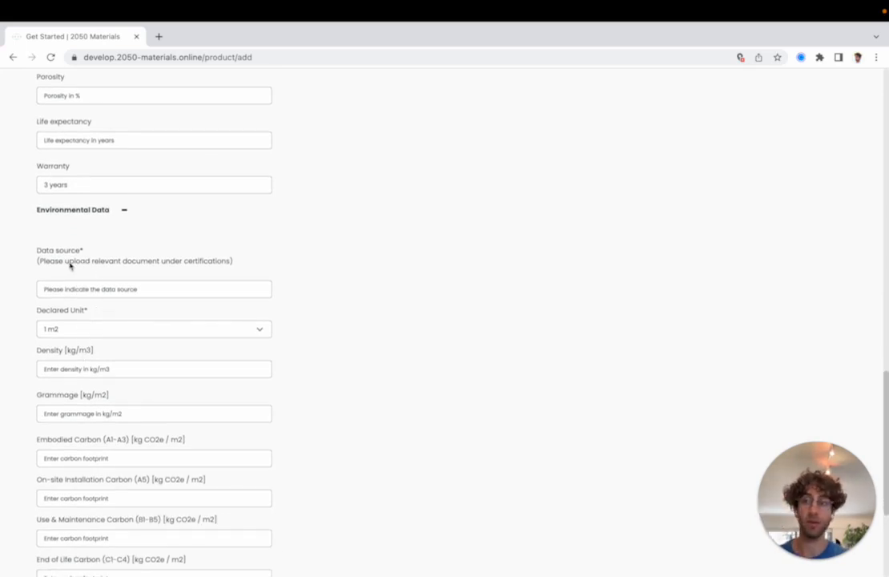
{"action": "left_click_drag", "start_coordinate": [70, 260], "coordinate": [227, 269]}
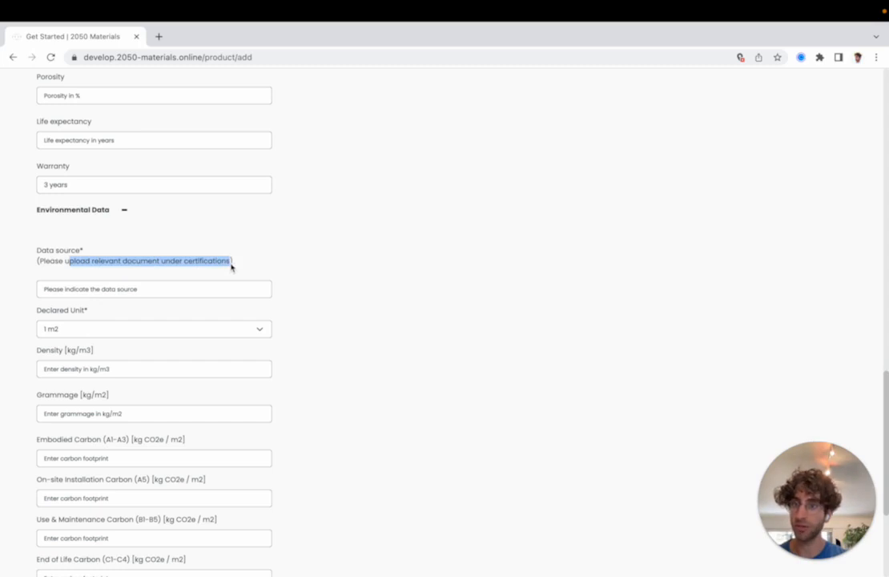
{"action": "left_click", "coordinate": [94, 267]}
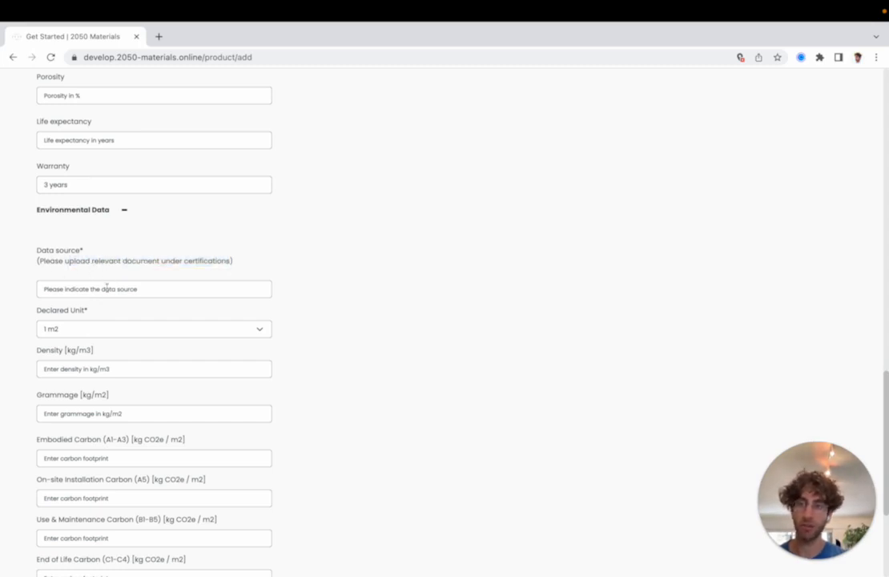
{"action": "left_click", "coordinate": [104, 288]}
{"action": "type", "text": "EPD"}
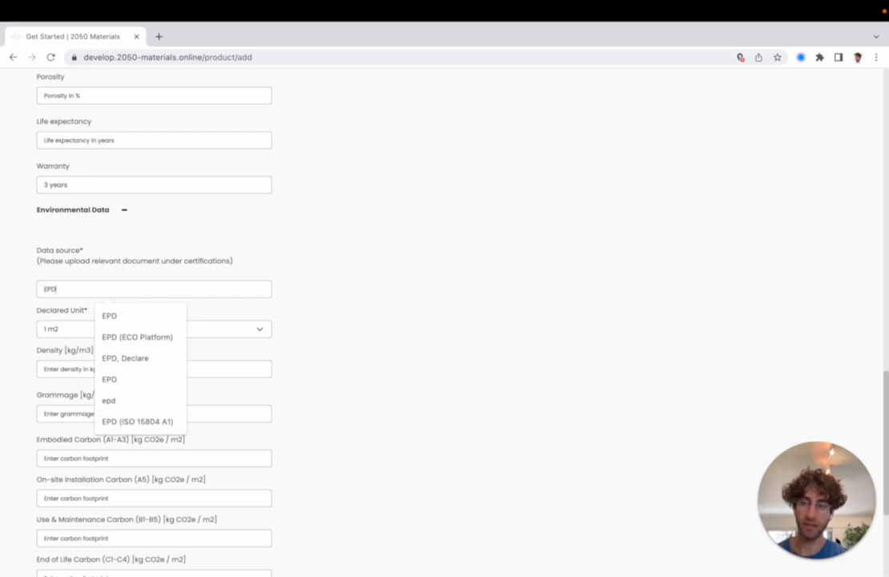
{"action": "left_click", "coordinate": [25, 311]}
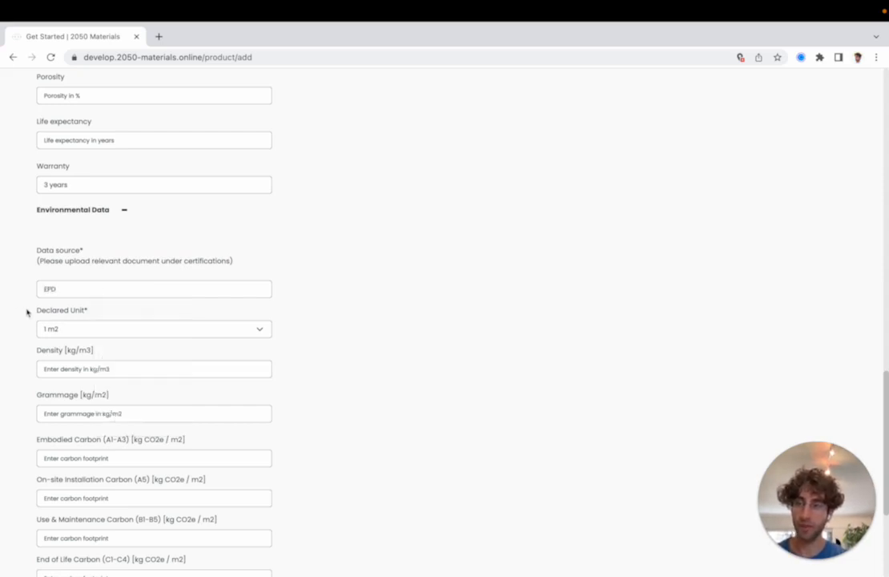
- Set the declared unit to 1 m3 and the density to 240 kg/m3
{"action": "left_click", "coordinate": [69, 338]}
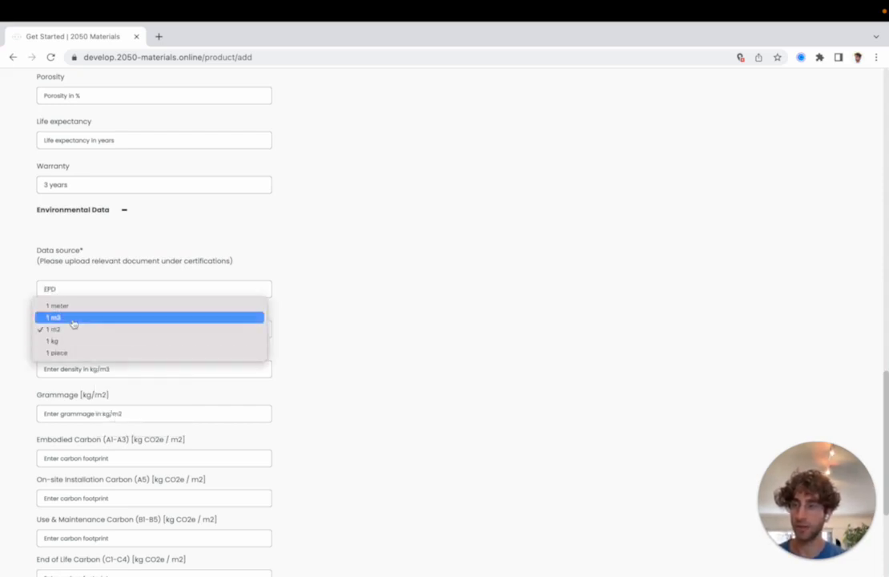
{"action": "left_click", "coordinate": [74, 318]}
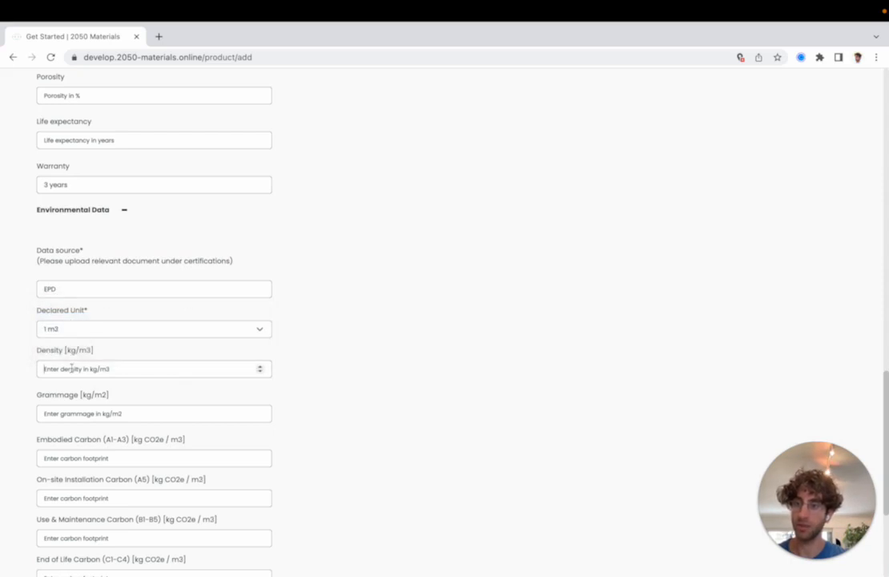
{"action": "left_click", "coordinate": [71, 368]}
{"action": "type", "text": "240"}
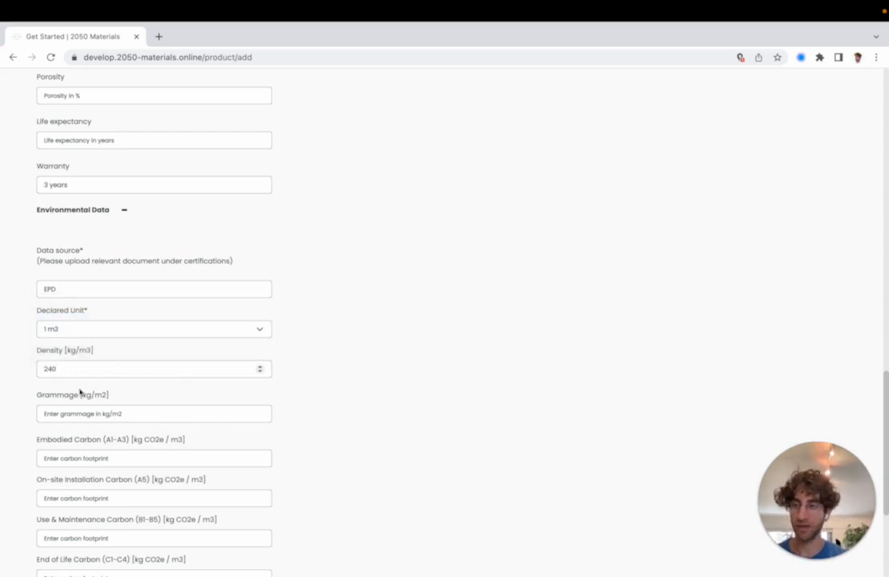
- Enter the carbon footprints per m3: embodied (A1-A3) 45.0, on-site installation 0, use and maintenance 0, and end of life 10
{"action": "scroll", "coordinate": [89, 401], "scroll_direction": "down", "scroll_amount": 3}
{"action": "left_click", "coordinate": [93, 351]}
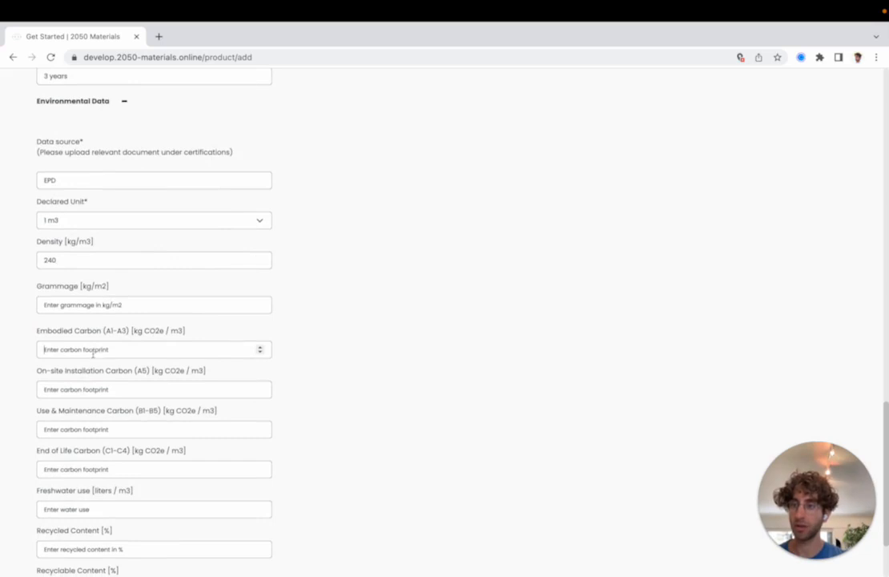
{"action": "scroll", "coordinate": [93, 353], "scroll_direction": "down", "scroll_amount": 3}
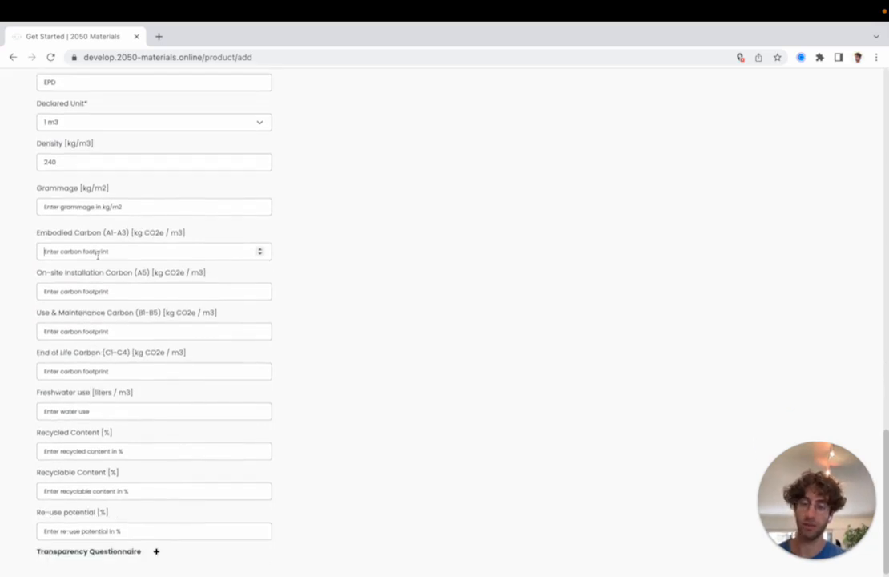
{"action": "type", "text": "45"}
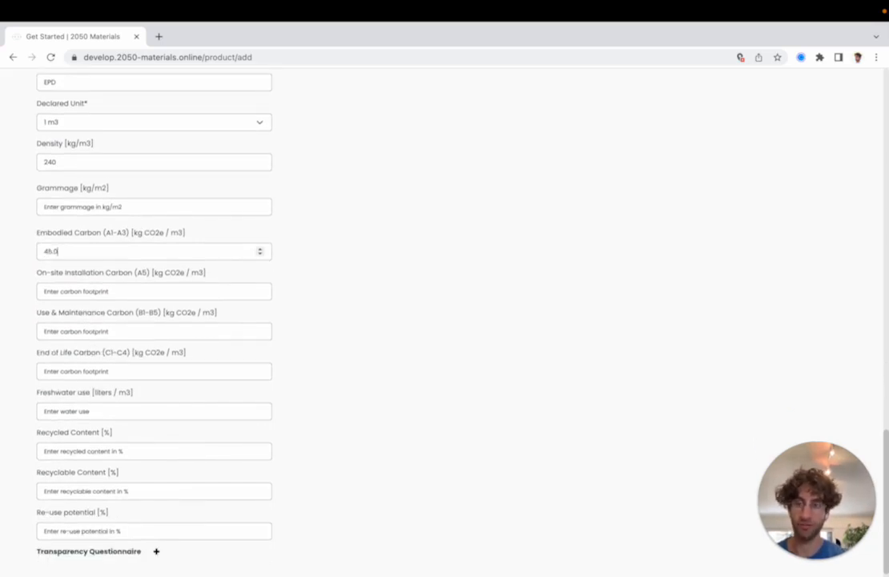
{"action": "left_click", "coordinate": [85, 294]}
{"action": "type", "text": "0"}
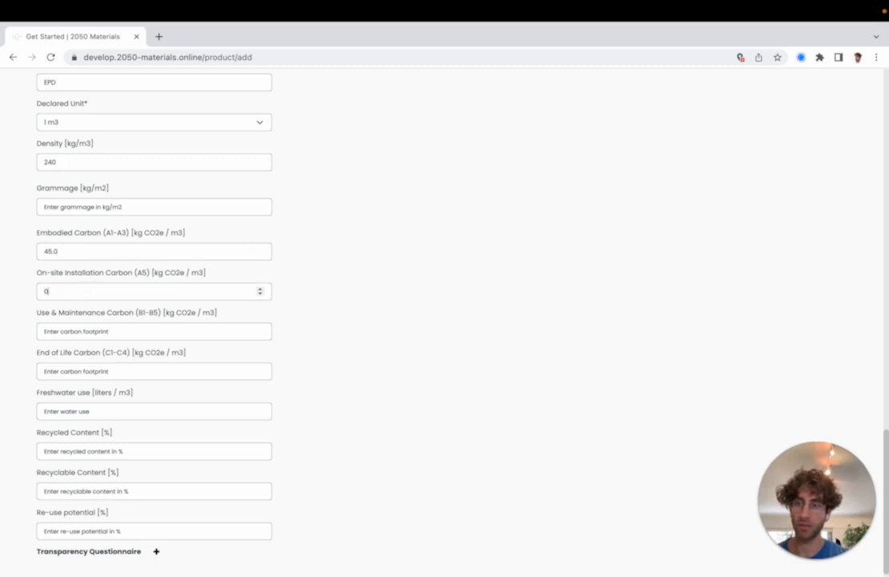
{"action": "left_click", "coordinate": [84, 331]}
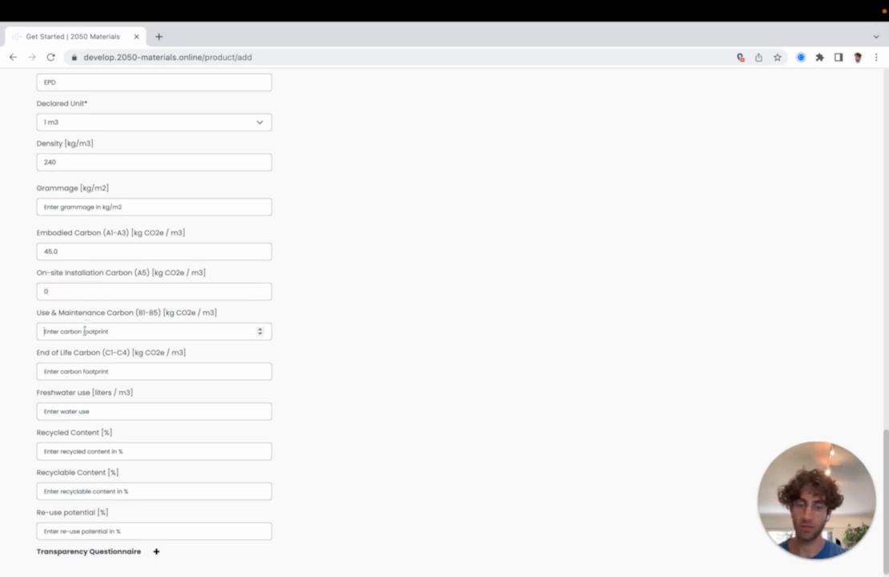
{"action": "type", "text": "0"}
{"action": "left_click", "coordinate": [88, 371]}
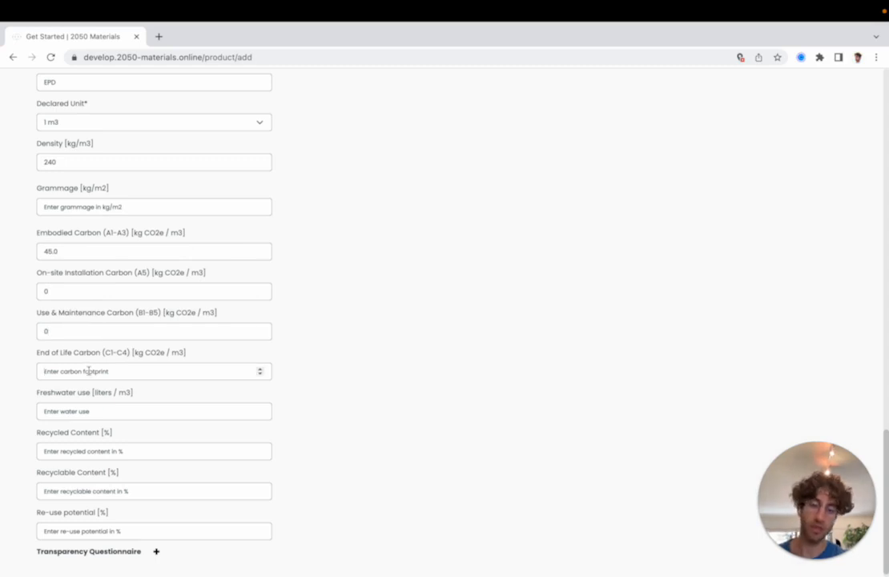
{"action": "type", "text": "0"}
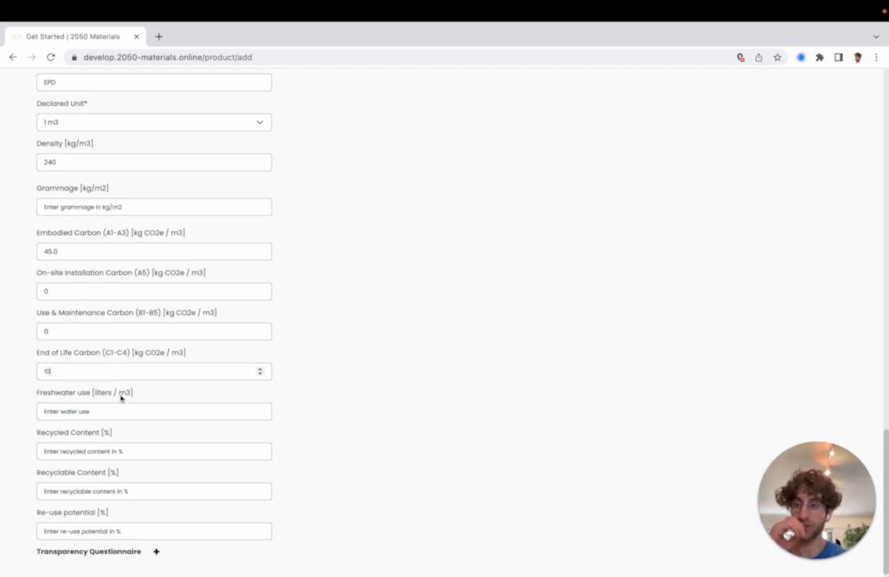
- Set freshwater use to 100 liters per m3, recycled content to 20%, recyclable content to 100% and re-use potential to 50%
{"action": "left_click", "coordinate": [88, 411]}
{"action": "type", "text": "100"}
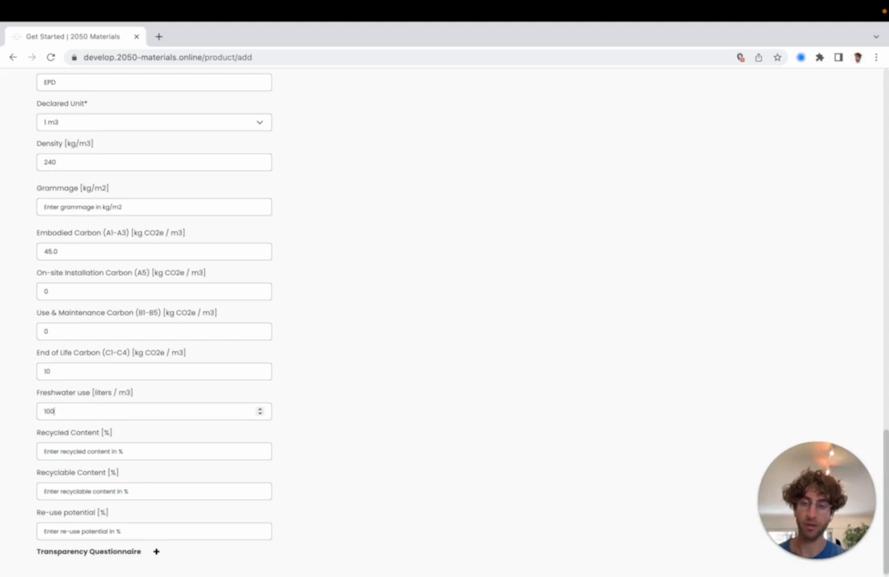
{"action": "left_click", "coordinate": [94, 451]}
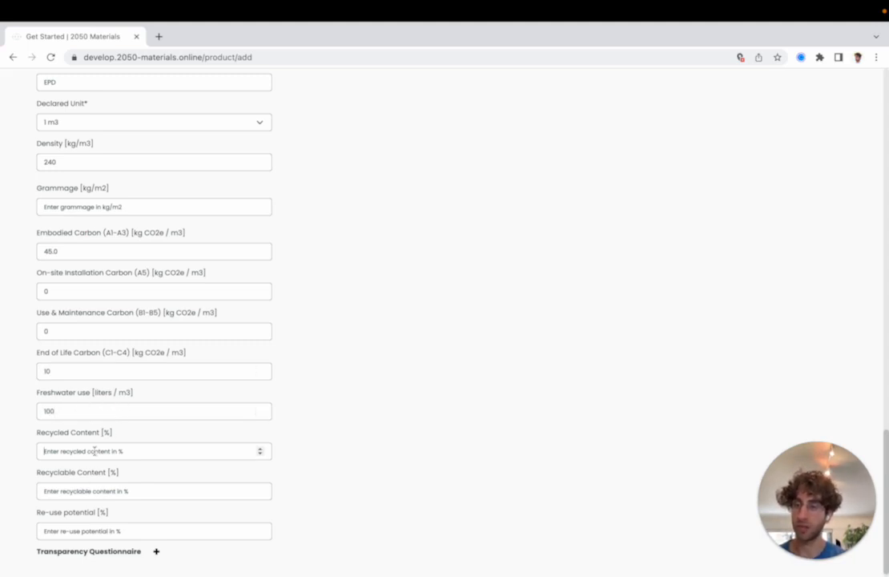
{"action": "type", "text": "20"}
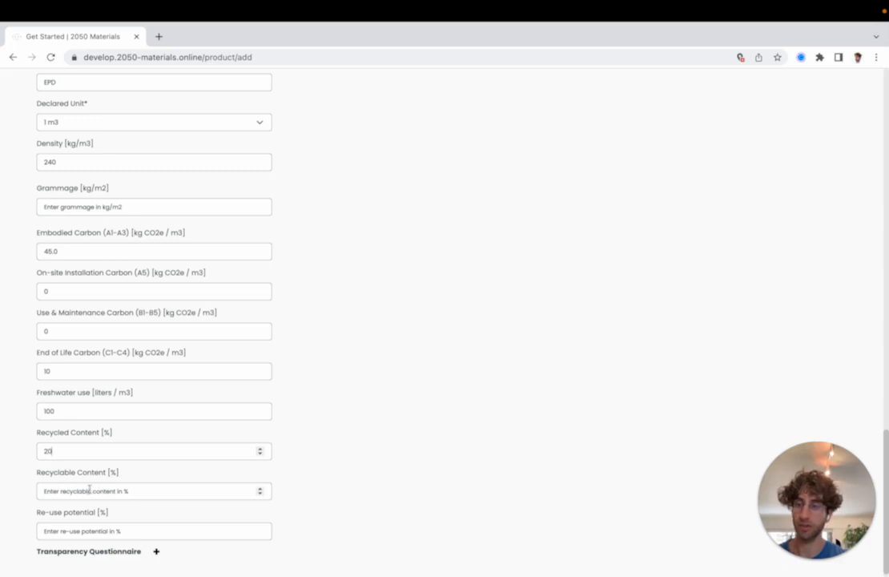
{"action": "left_click", "coordinate": [86, 494]}
{"action": "type", "text": "100"}
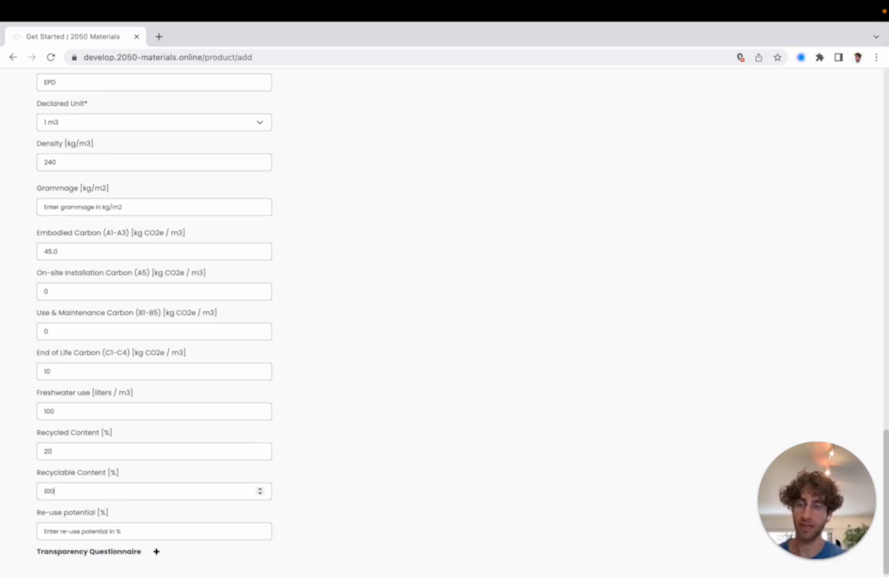
{"action": "left_click", "coordinate": [86, 528]}
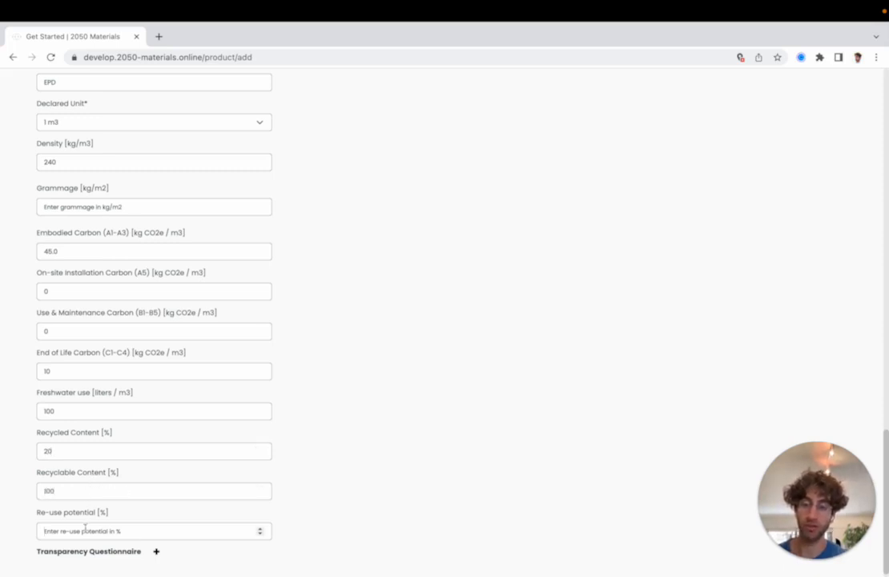
{"action": "type", "text": "50"}
- Expand the Transparency Questionnaire and review its questions from material origin through disposal and restricted substances
{"action": "scroll", "coordinate": [218, 445], "scroll_direction": "down", "scroll_amount": 1}
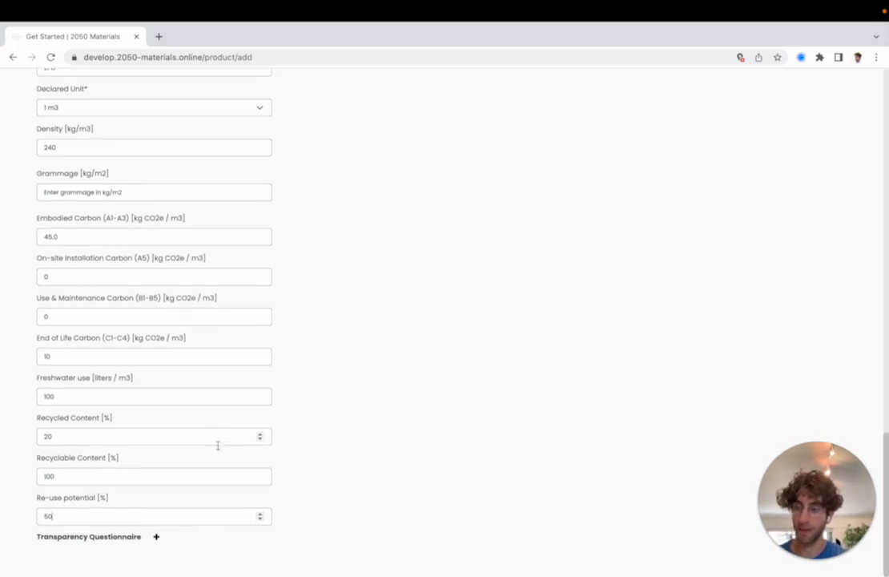
{"action": "left_click", "coordinate": [131, 547]}
{"action": "scroll", "coordinate": [146, 469], "scroll_direction": "down", "scroll_amount": 5}
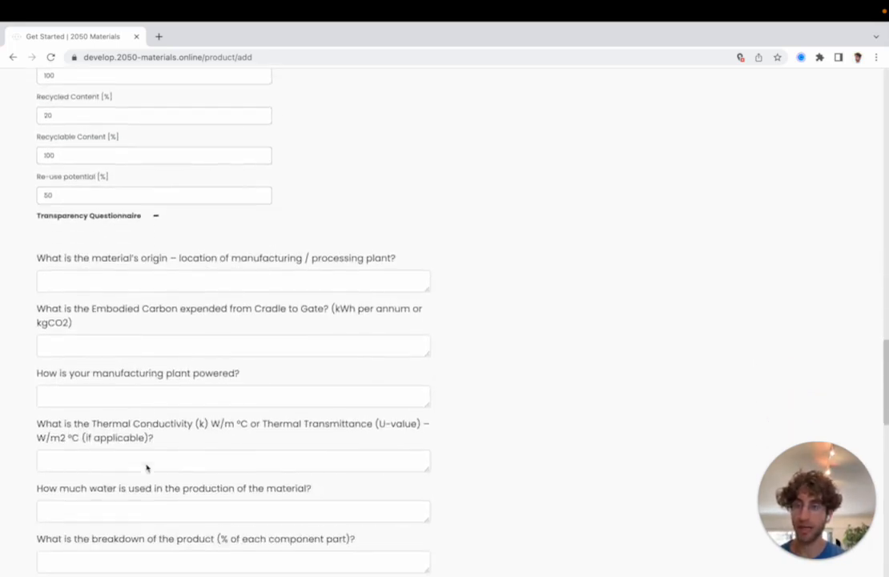
{"action": "scroll", "coordinate": [146, 468], "scroll_direction": "down", "scroll_amount": 4}
{"action": "scroll", "coordinate": [147, 468], "scroll_direction": "up", "scroll_amount": 1}
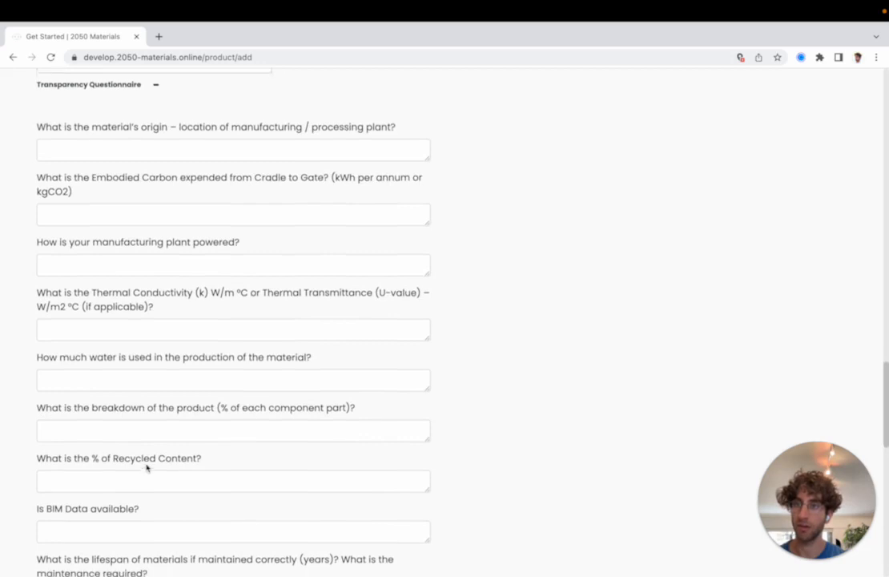
{"action": "scroll", "coordinate": [147, 468], "scroll_direction": "down", "scroll_amount": 1}
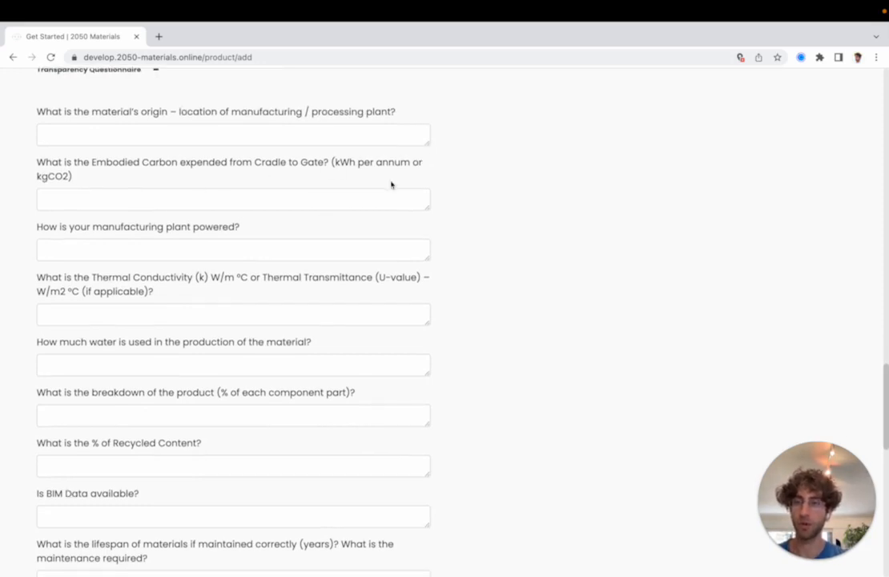
{"action": "scroll", "coordinate": [265, 207], "scroll_direction": "up", "scroll_amount": 1}
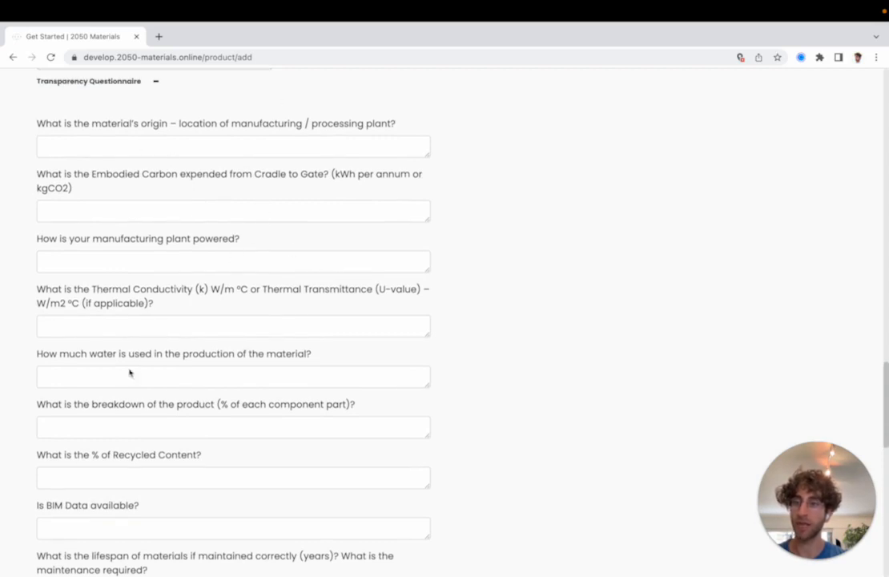
{"action": "scroll", "coordinate": [224, 363], "scroll_direction": "down", "scroll_amount": 5}
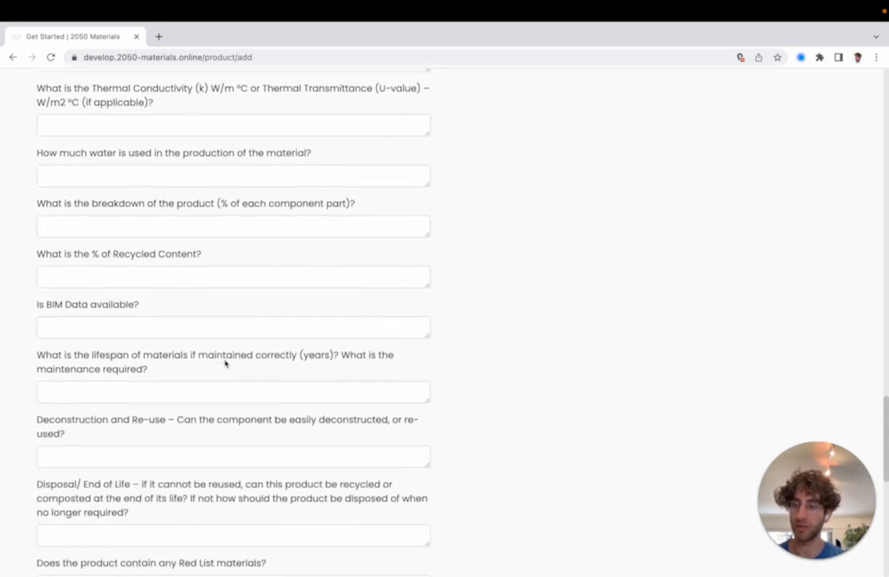
{"action": "scroll", "coordinate": [224, 363], "scroll_direction": "down", "scroll_amount": 2}
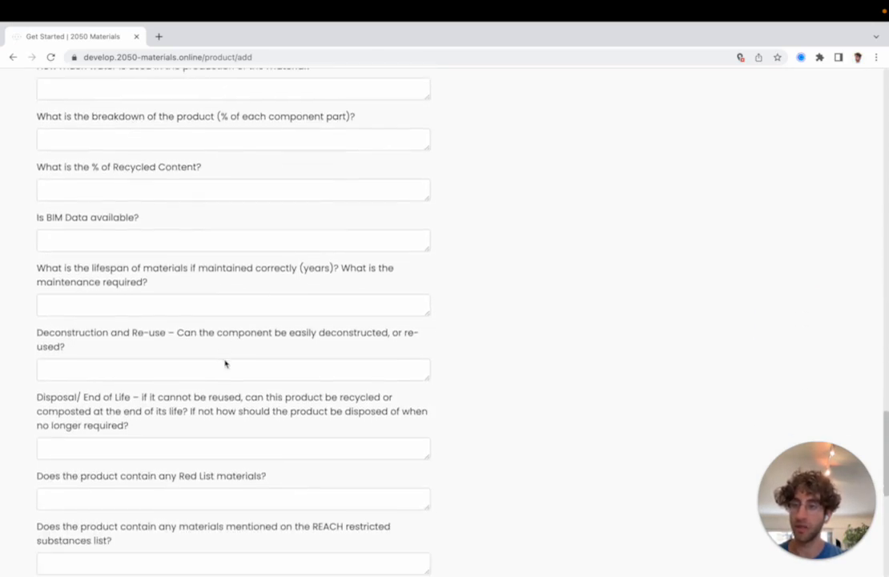
- Answer the disposal/end of life question with "We recollect the product" and the Red List materials question with "No"
{"action": "left_click", "coordinate": [156, 452]}
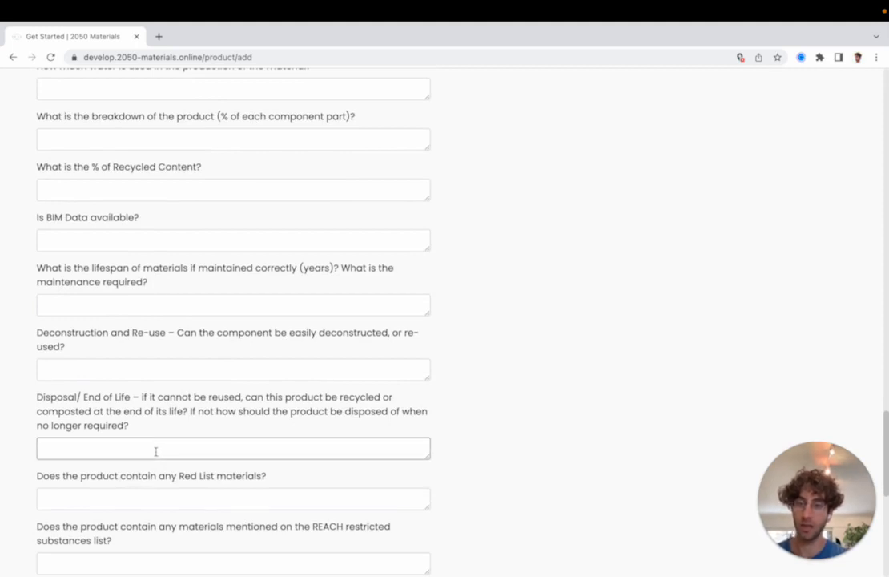
{"action": "type", "text": "W"}
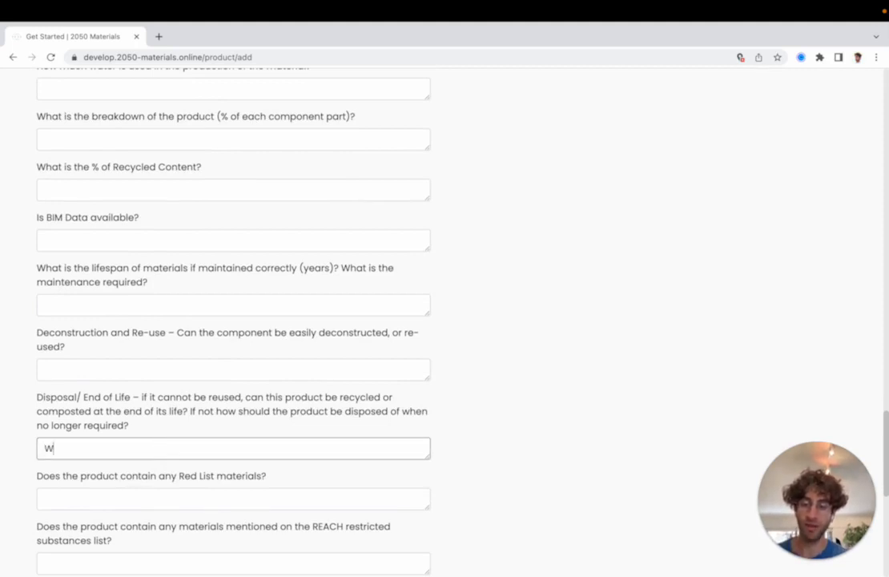
{"action": "type", "text": "e recollect the "}
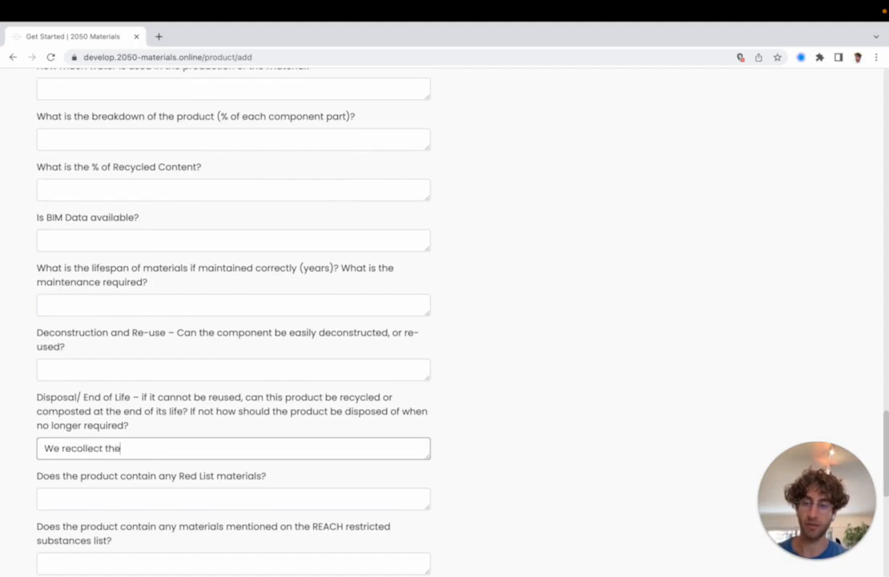
{"action": "type", "text": "product"}
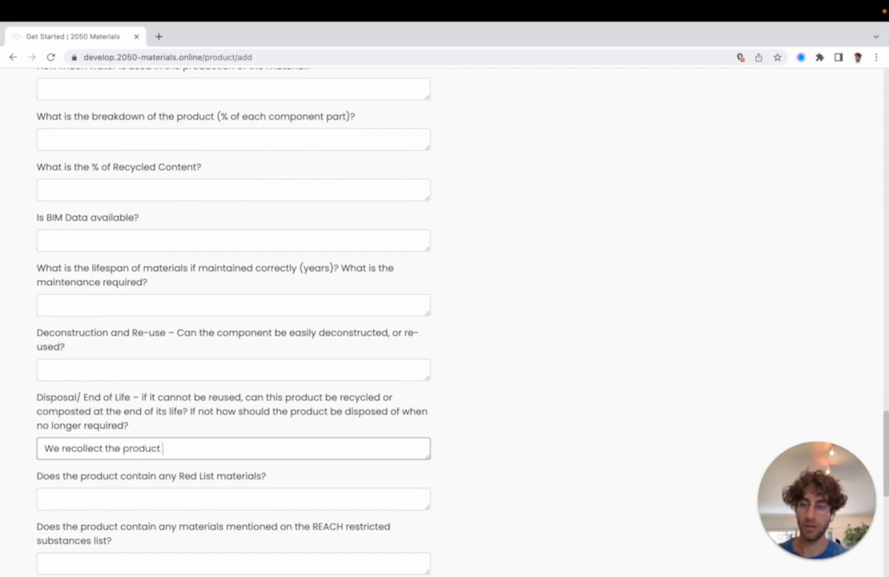
{"action": "left_click", "coordinate": [178, 502]}
{"action": "type", "text": "No"}
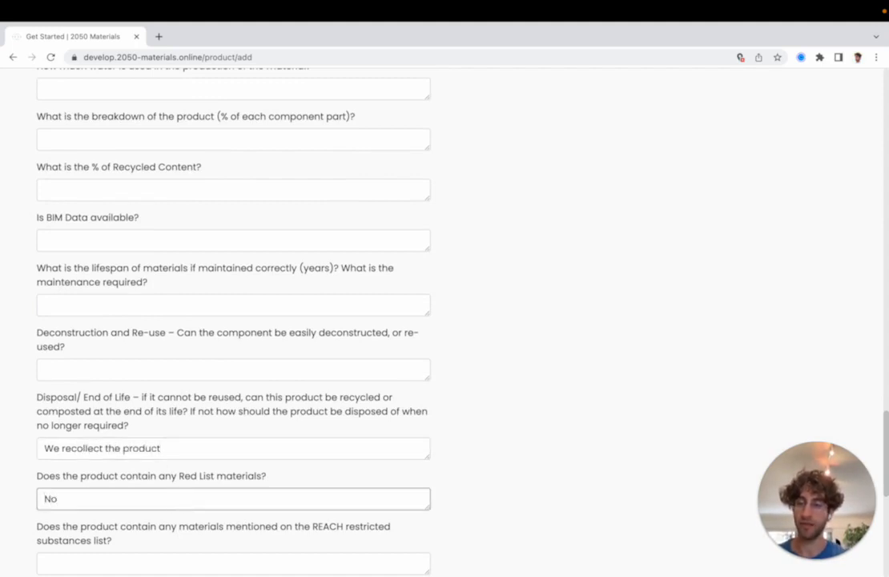
- Open the preview of the product listing and check its company contact details
{"action": "scroll", "coordinate": [287, 419], "scroll_direction": "down", "scroll_amount": 5}
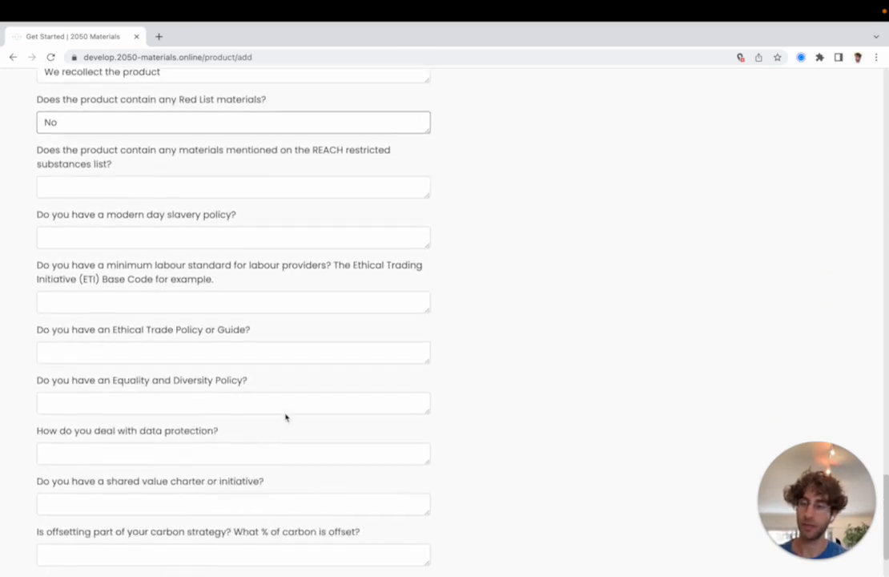
{"action": "scroll", "coordinate": [286, 417], "scroll_direction": "up", "scroll_amount": 8}
{"action": "scroll", "coordinate": [287, 417], "scroll_direction": "up", "scroll_amount": 15}
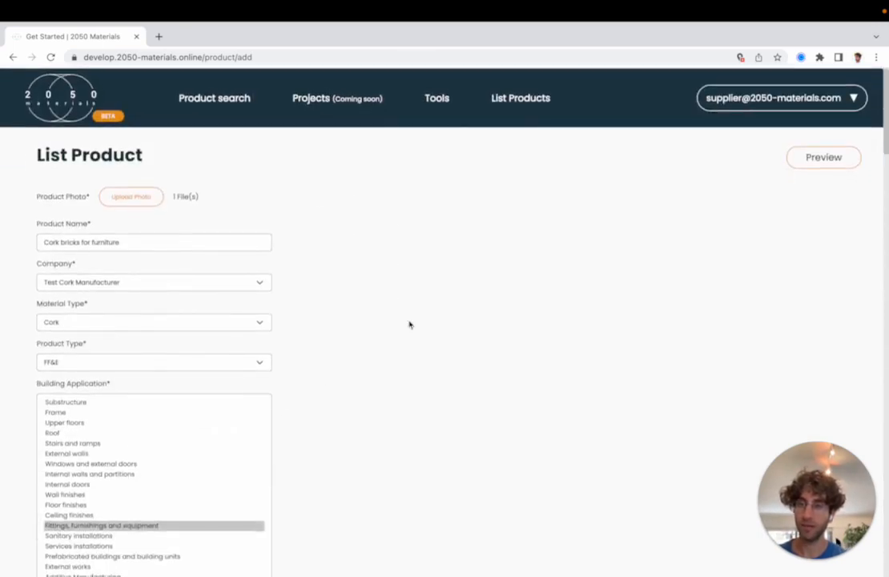
{"action": "left_click", "coordinate": [833, 164]}
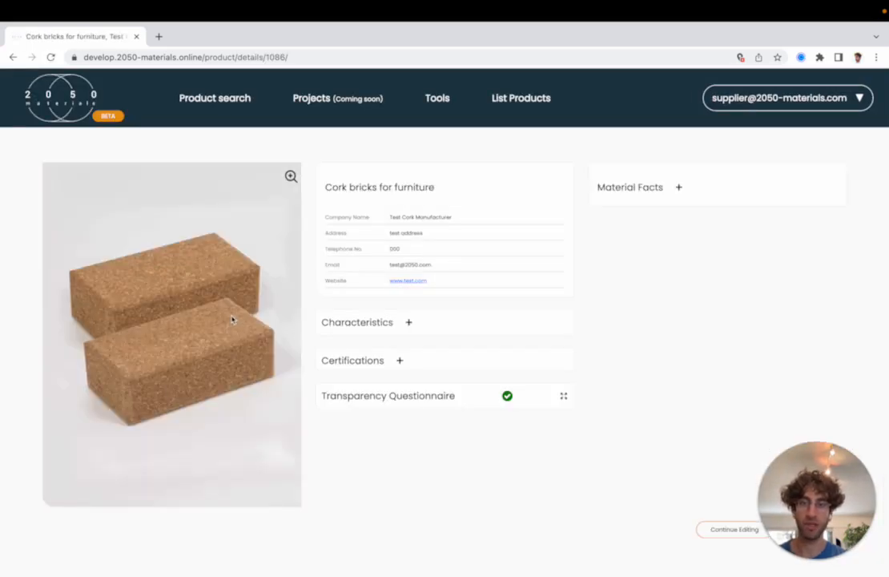
{"action": "left_click_drag", "start_coordinate": [442, 284], "coordinate": [348, 213]}
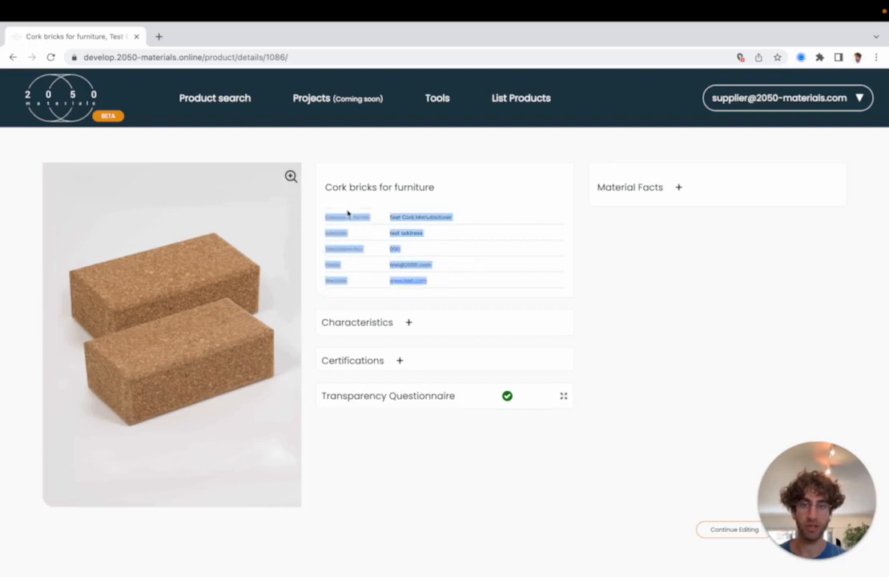
{"action": "left_click", "coordinate": [532, 235]}
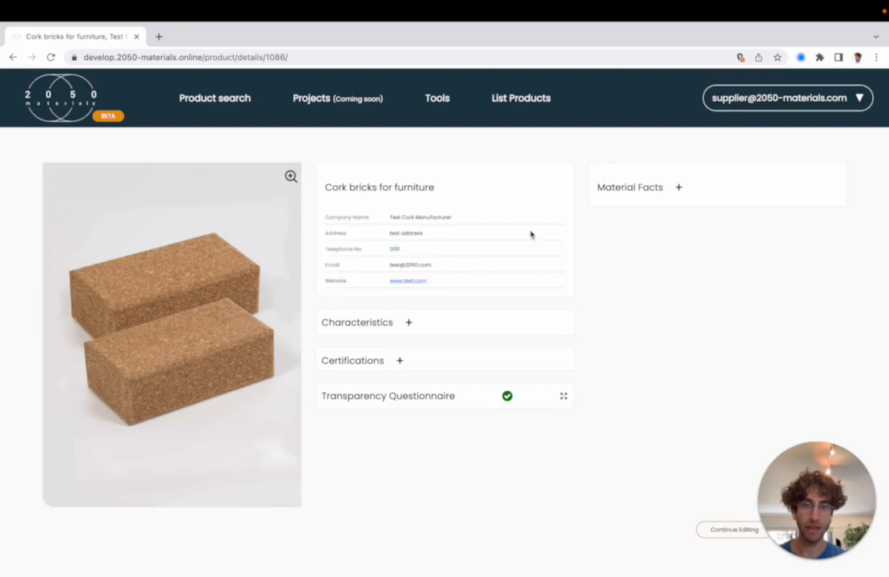
- Expand the Material Facts, Characteristics and Certifications sections in the product preview to check the entered data
{"action": "left_click", "coordinate": [656, 191]}
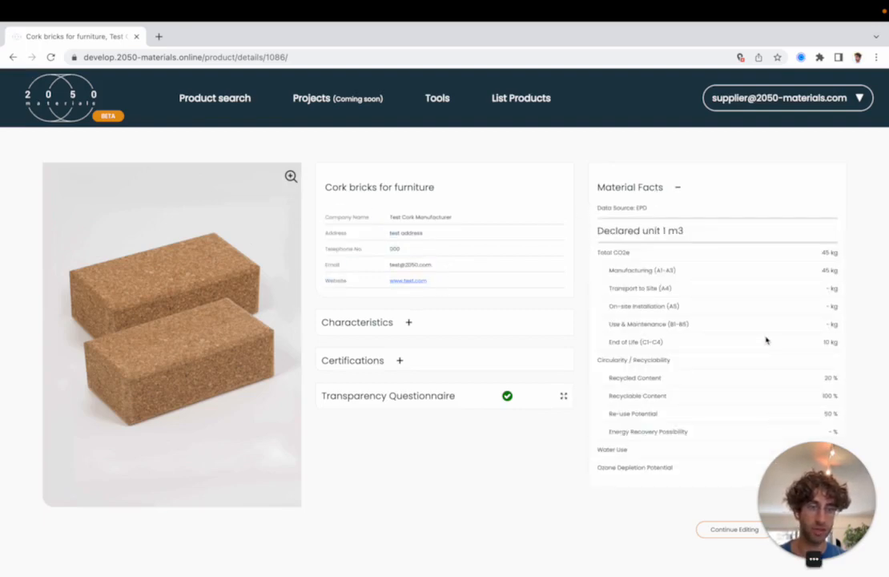
{"action": "left_click_drag", "start_coordinate": [865, 497], "coordinate": [436, 437]}
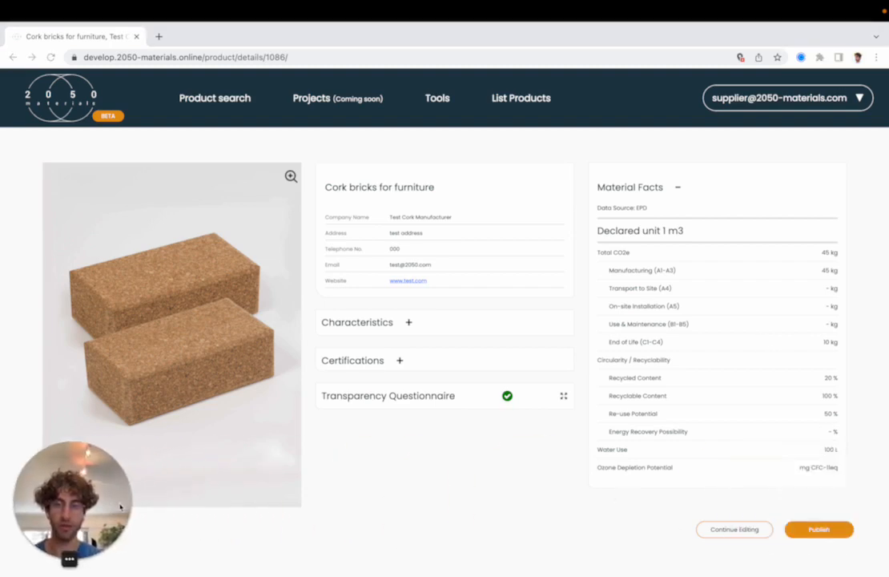
{"action": "left_click", "coordinate": [409, 321]}
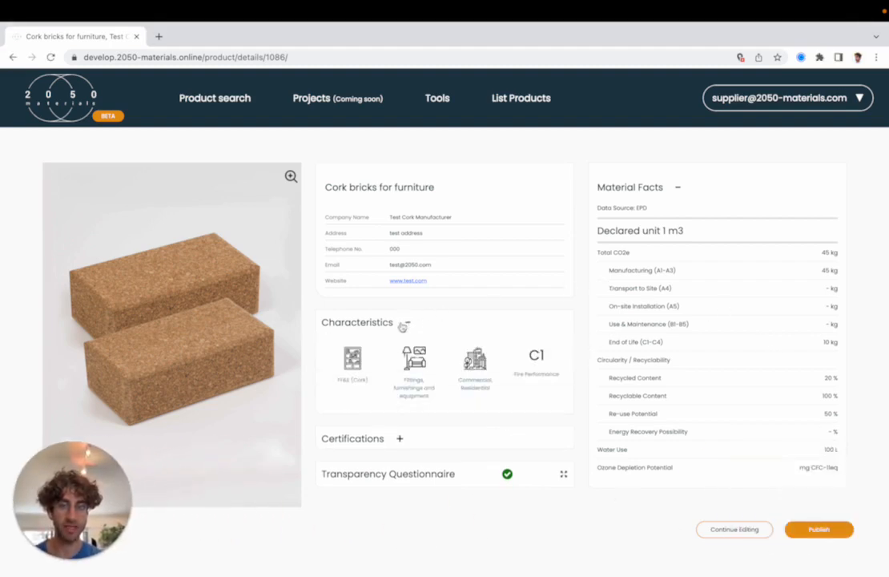
{"action": "left_click", "coordinate": [398, 442]}
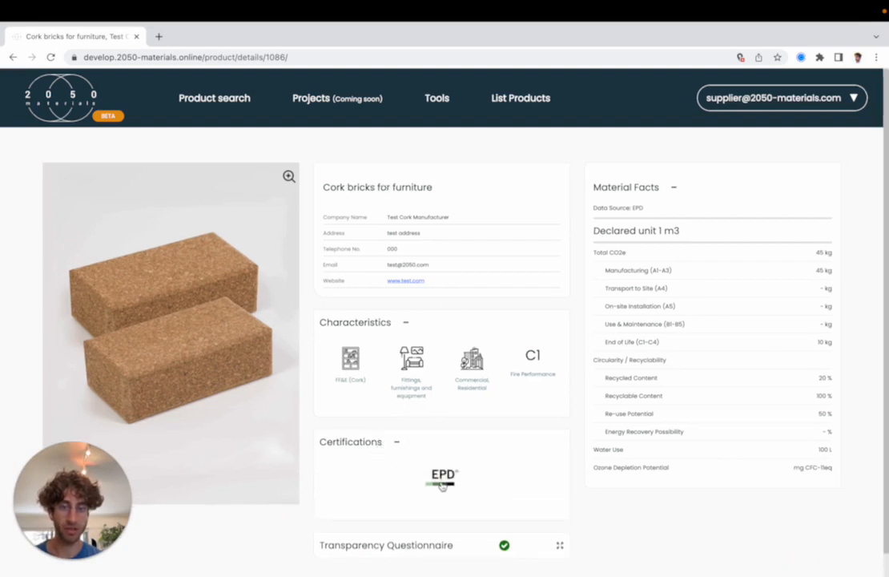
- Open the preview's Transparency Questionnaire, check the disposal and Red List answers, and close it
{"action": "left_click", "coordinate": [420, 547]}
{"action": "scroll", "coordinate": [385, 314], "scroll_direction": "down", "scroll_amount": 8}
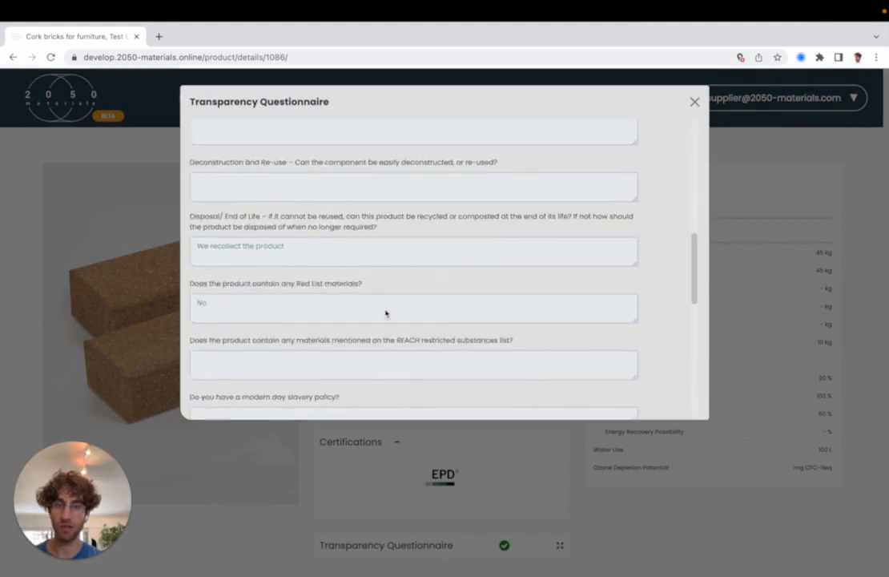
{"action": "scroll", "coordinate": [386, 313], "scroll_direction": "up", "scroll_amount": 1}
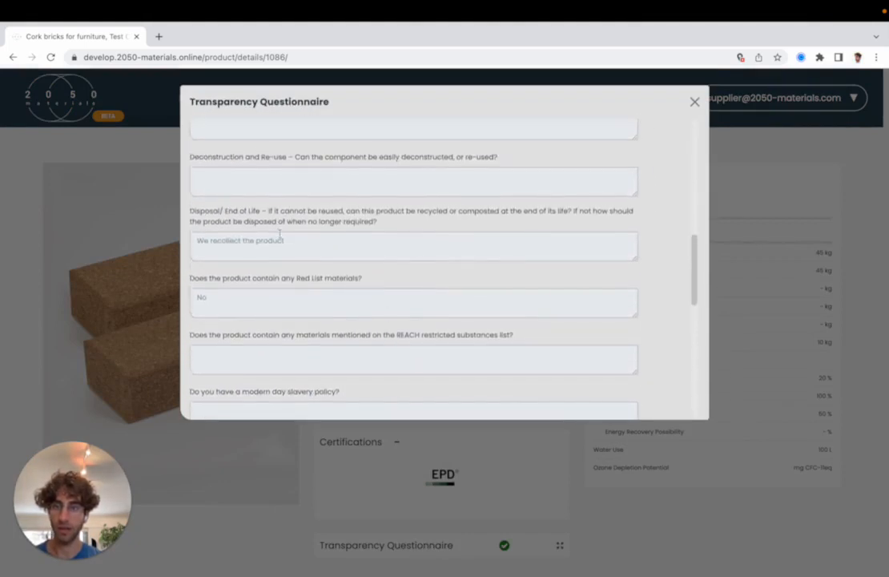
{"action": "left_click_drag", "start_coordinate": [283, 240], "coordinate": [186, 247]}
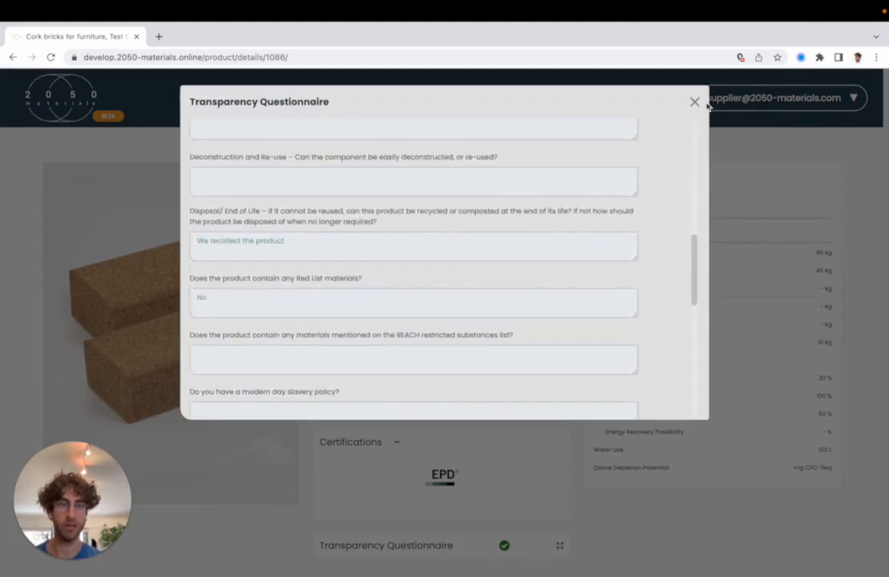
{"action": "left_click", "coordinate": [694, 102]}
- Publish the Cork bricks for furniture listing from its preview
{"action": "scroll", "coordinate": [684, 323], "scroll_direction": "down", "scroll_amount": 1}
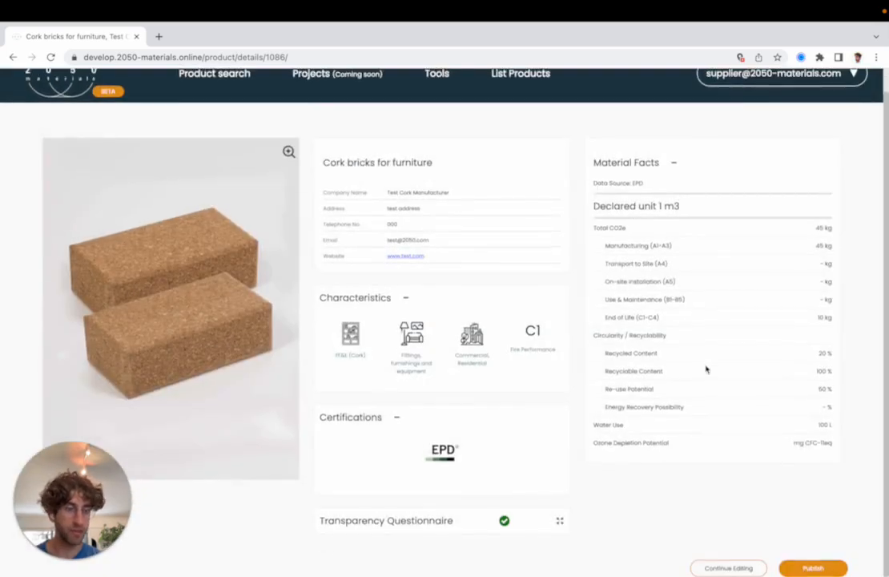
{"action": "left_click", "coordinate": [812, 568]}
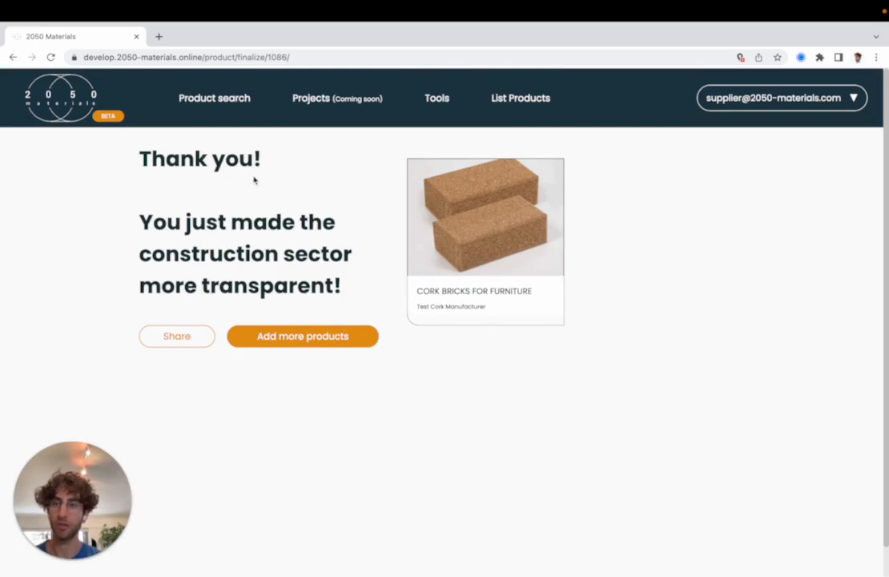
- Search the products for "test" and show the listings of the suggested company Test Cork Manufacturer
{"action": "left_click", "coordinate": [235, 104]}
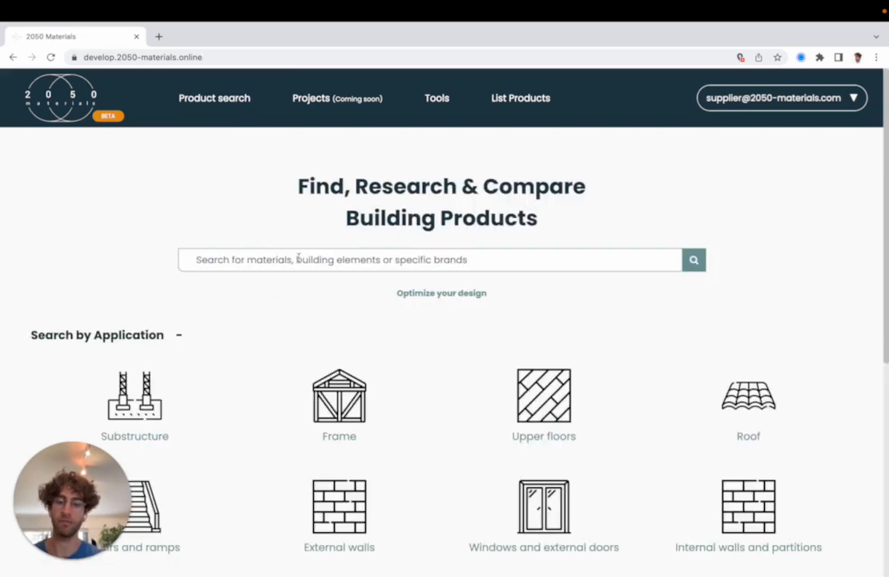
{"action": "left_click", "coordinate": [298, 258]}
{"action": "type", "text": "test"}
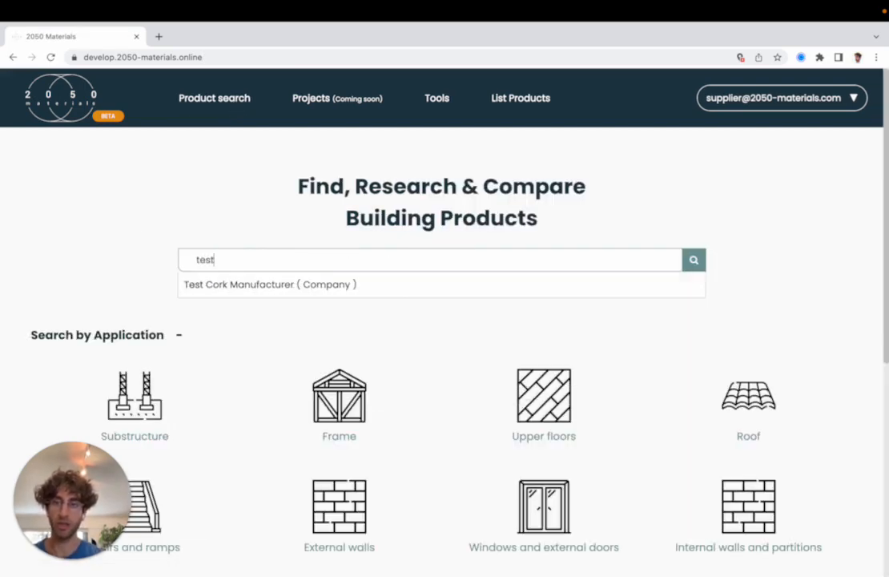
{"action": "key", "text": "Down"}
{"action": "key", "text": "Return"}
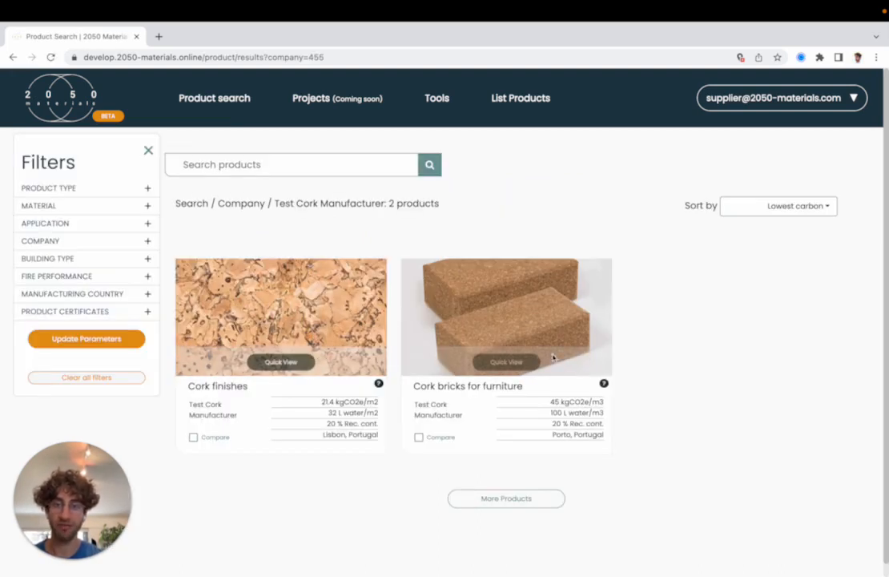
- Open the quick view of Cork bricks for furniture, expand its characteristics, certifications and material facts, and close it
{"action": "left_click", "coordinate": [516, 364]}
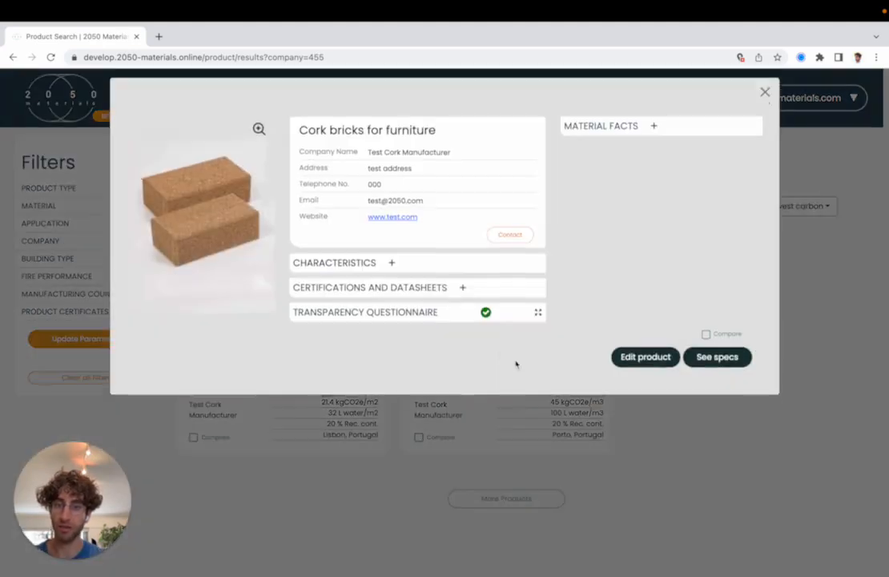
{"action": "left_click", "coordinate": [405, 272]}
{"action": "left_click", "coordinate": [414, 388]}
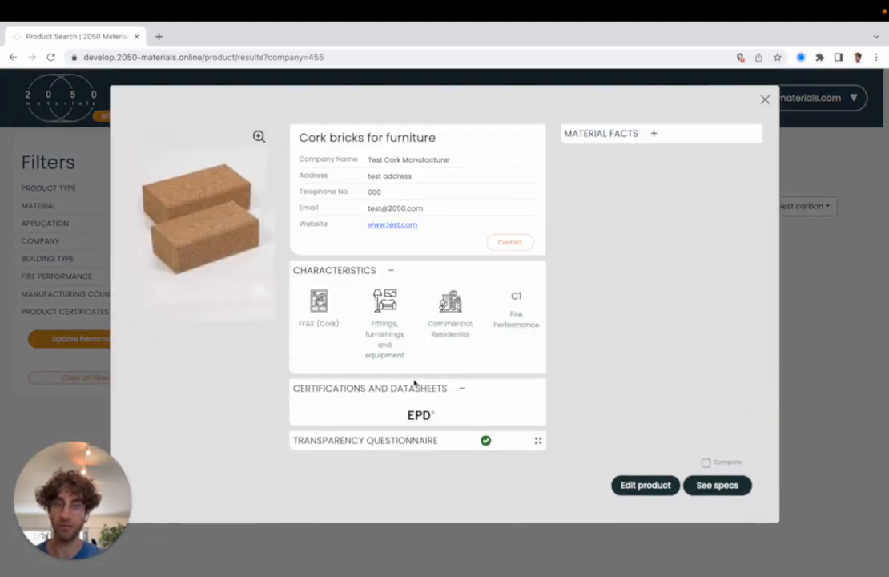
{"action": "left_click", "coordinate": [616, 134]}
{"action": "left_click", "coordinate": [799, 393]}
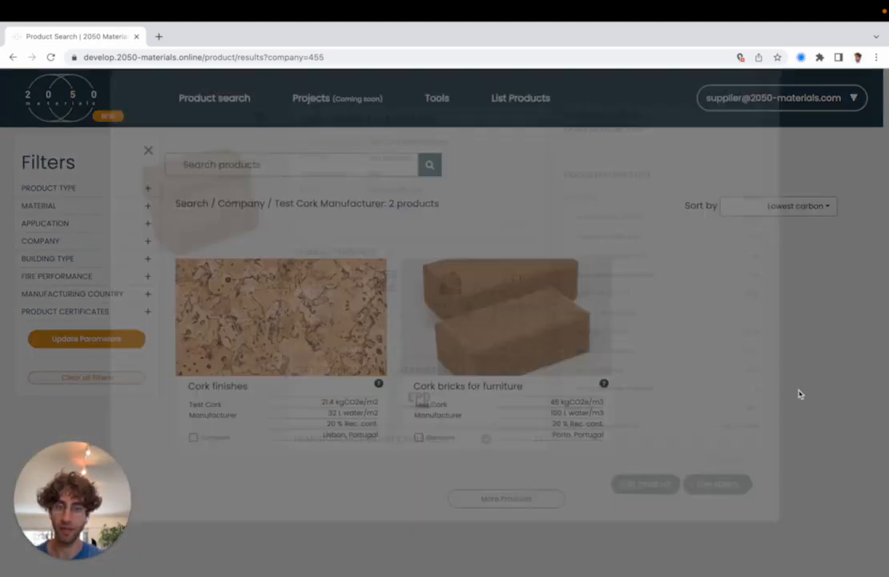
- Compare Cork finishes with Cork bricks for furniture and review their carbon, circularity, water and certification data side by side
{"action": "left_click", "coordinate": [419, 438]}
{"action": "left_click", "coordinate": [195, 437]}
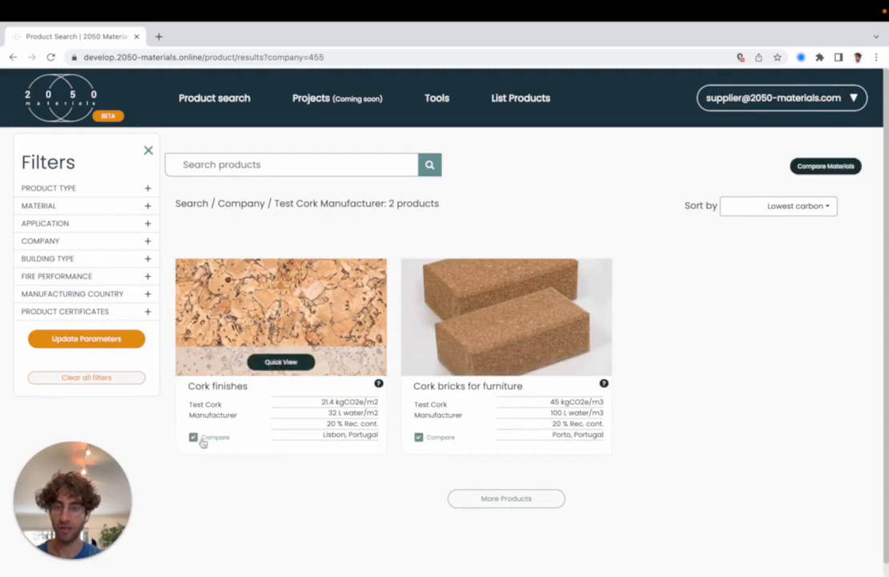
{"action": "left_click", "coordinate": [826, 170]}
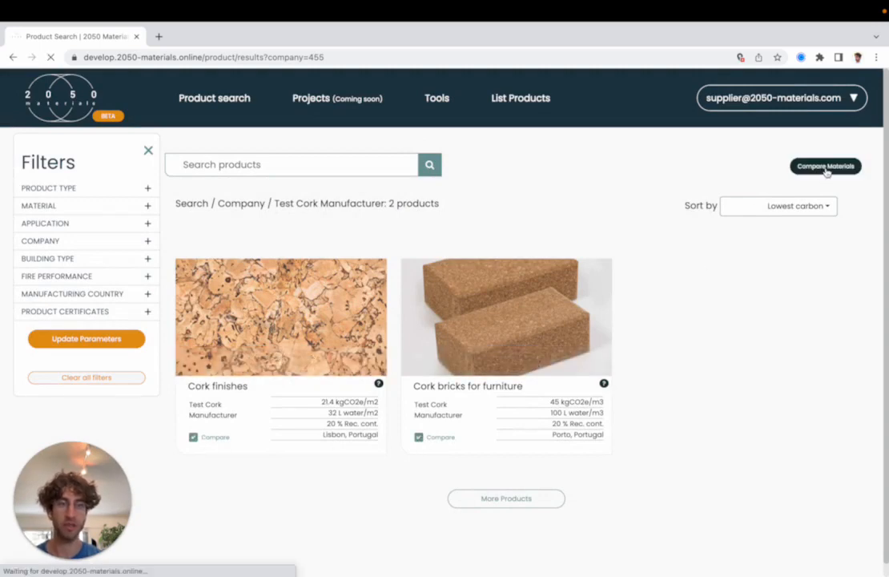
{"action": "scroll", "coordinate": [445, 353], "scroll_direction": "down", "scroll_amount": 5}
{"action": "scroll", "coordinate": [441, 353], "scroll_direction": "down", "scroll_amount": 8}
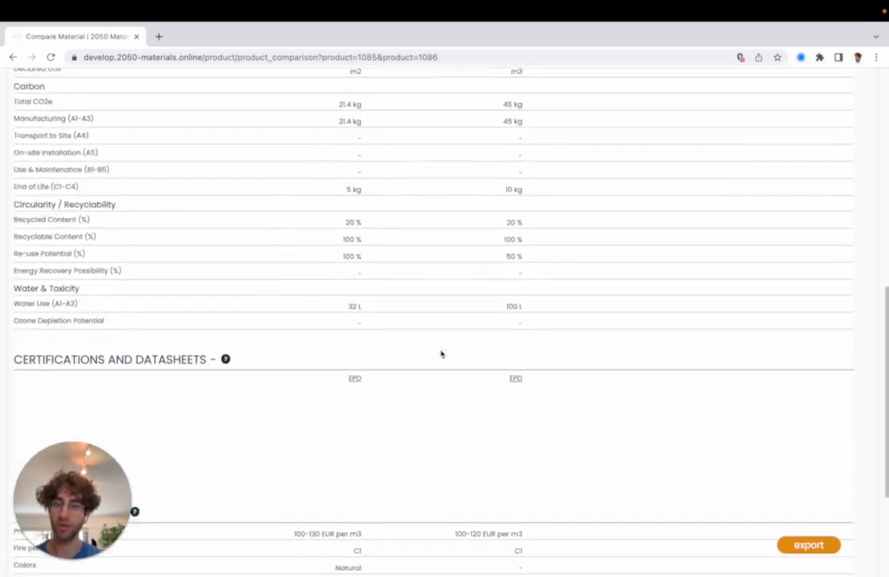
{"action": "scroll", "coordinate": [441, 353], "scroll_direction": "up", "scroll_amount": 15}
{"action": "scroll", "coordinate": [441, 353], "scroll_direction": "up", "scroll_amount": 3}
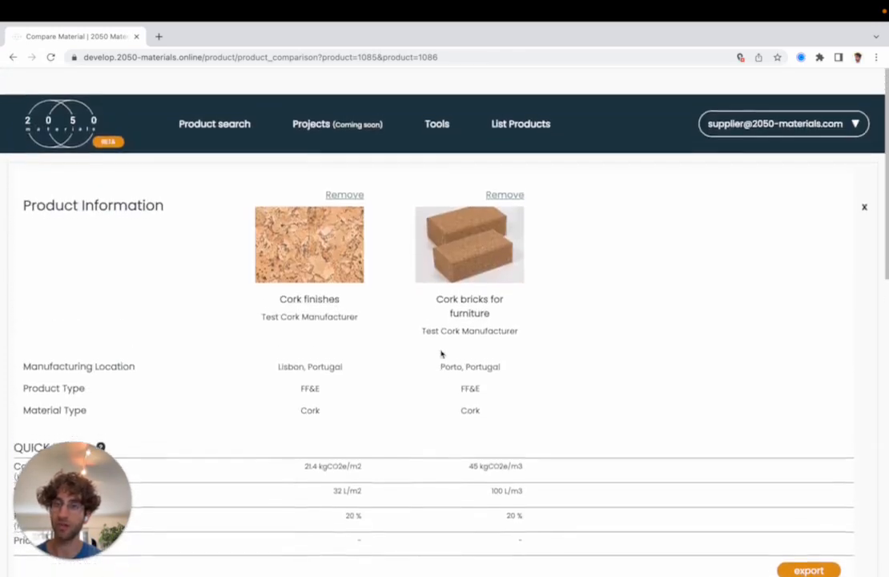